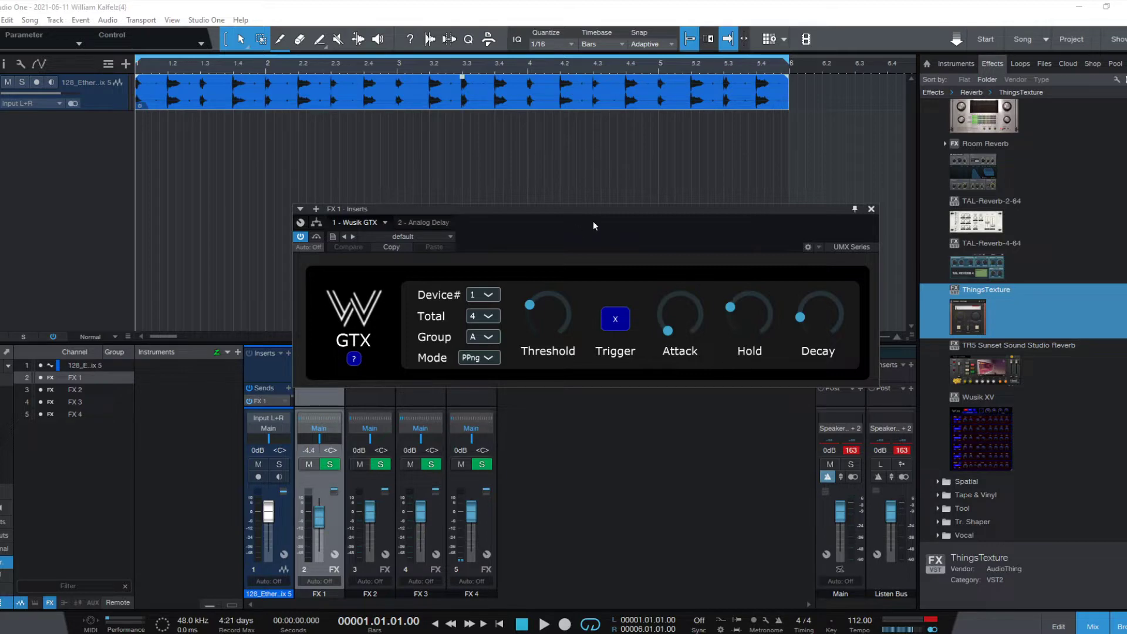
Step: Move the plug-in window clear of the mixer and inspect the effects inserted on channels FX 4, FX 3, FX 2 and FX 1
drag(608, 213, 840, 202)
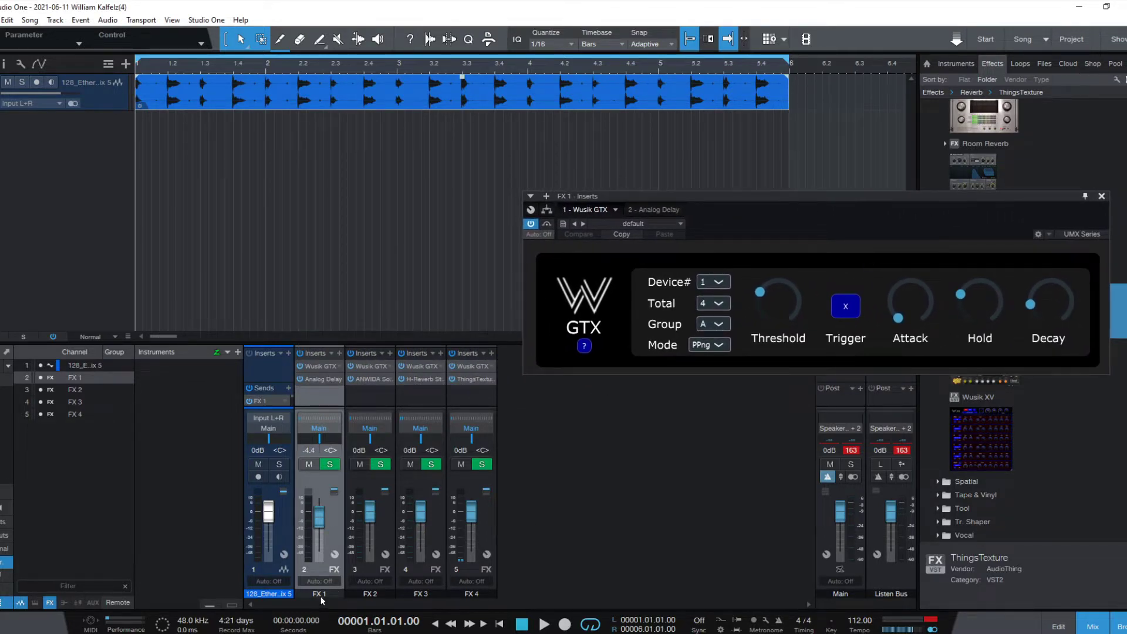
click(485, 595)
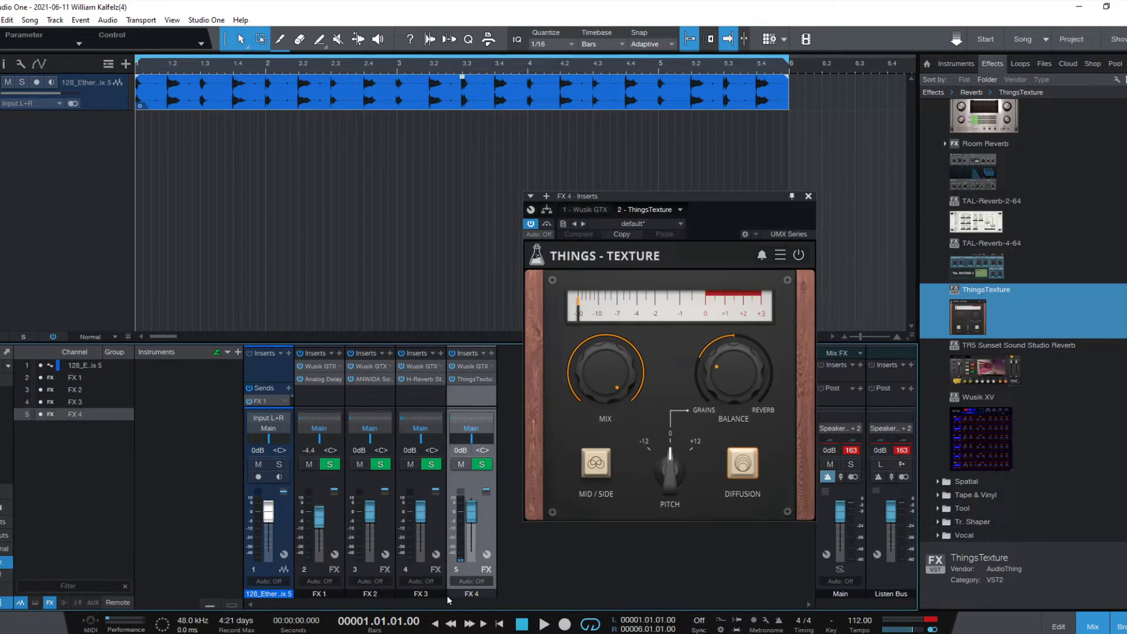
click(432, 593)
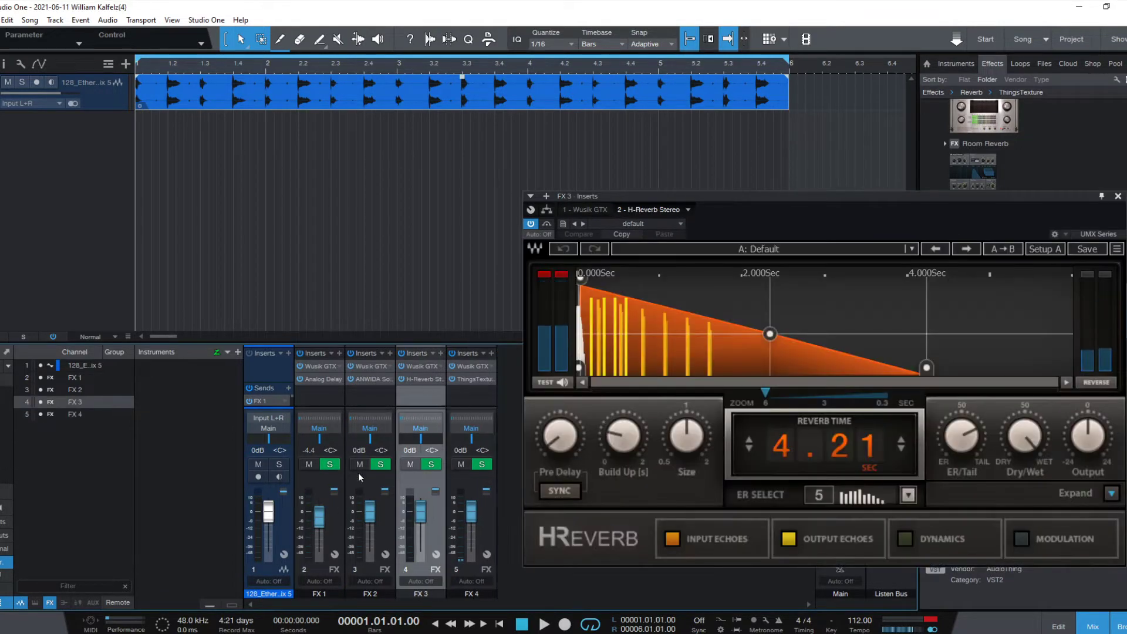
click(380, 392)
click(333, 396)
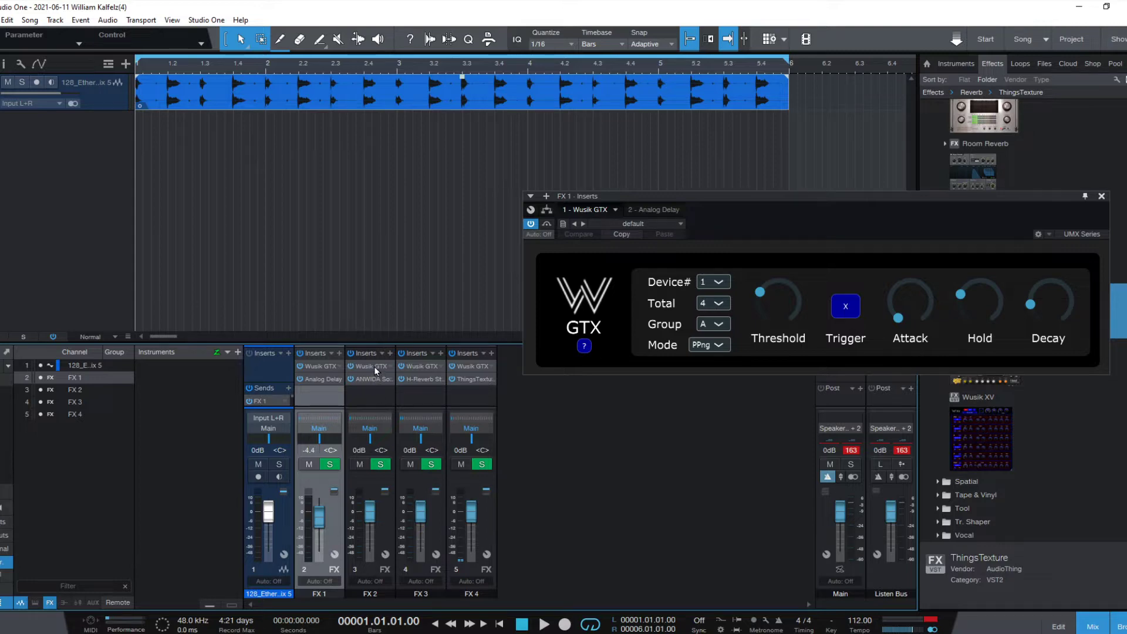
Step: Check the Wusik GTX settings on FX 3 and FX 4 and audition the drum loop
click(425, 365)
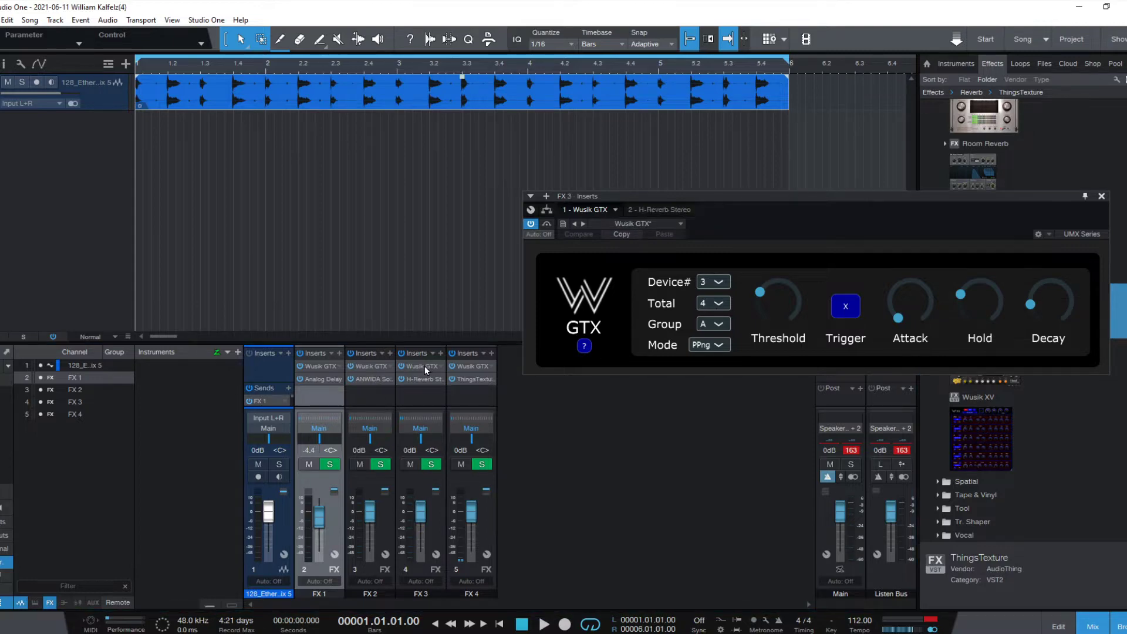
click(474, 367)
key(space)
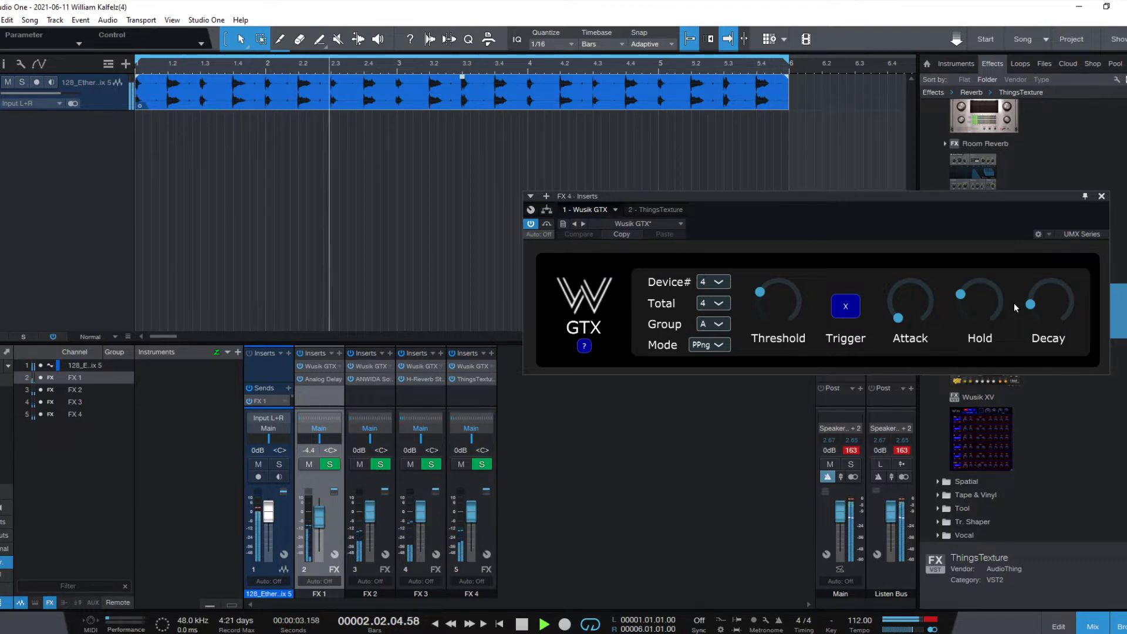
key(space)
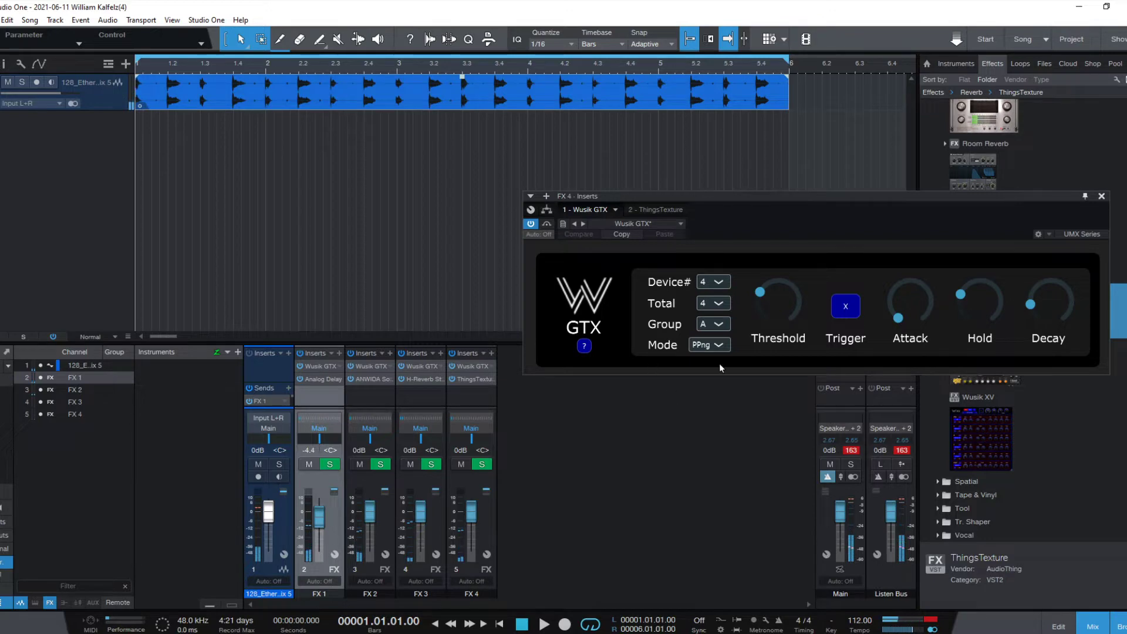
Step: Set the Wusik GTX mode to Rnd on FX 4, check it on the other FX channels and audition the loop
click(717, 345)
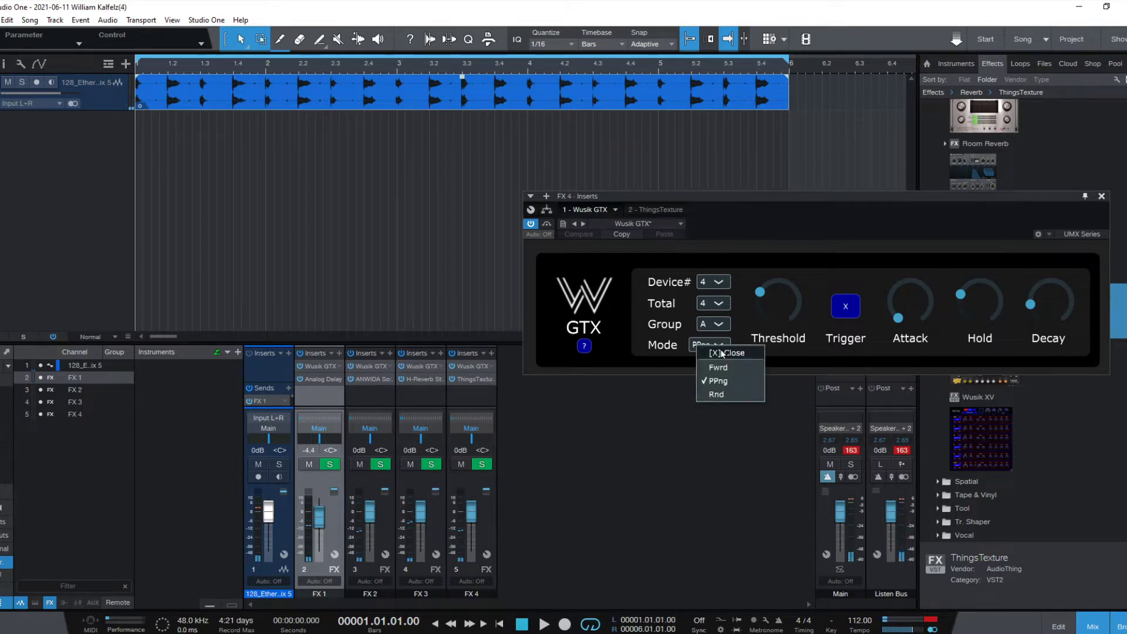
click(734, 396)
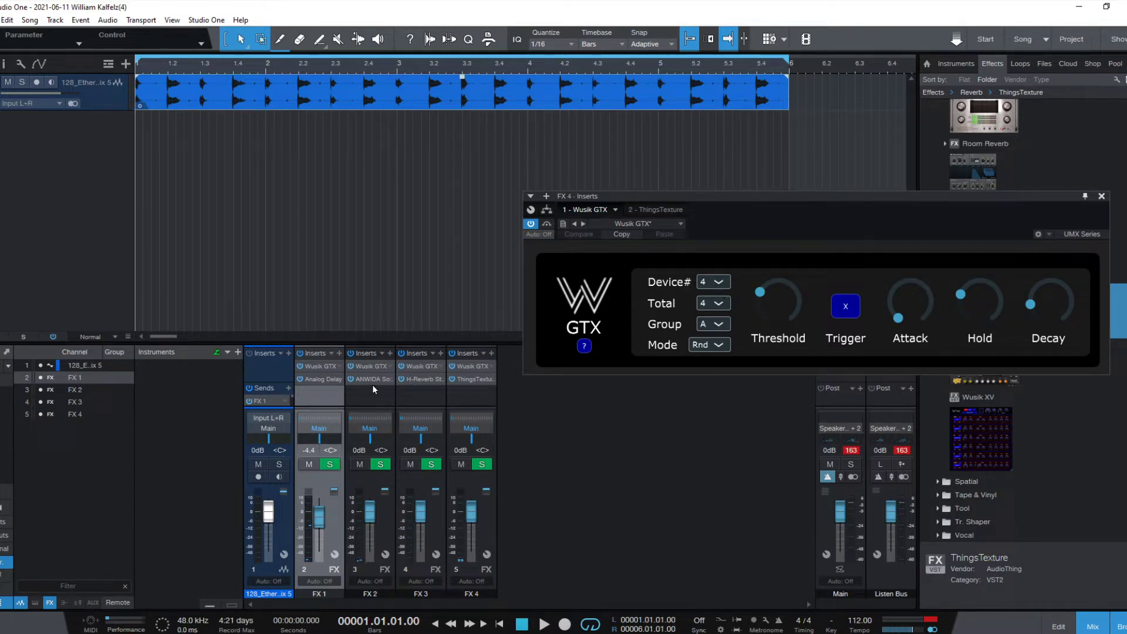
click(376, 366)
click(422, 368)
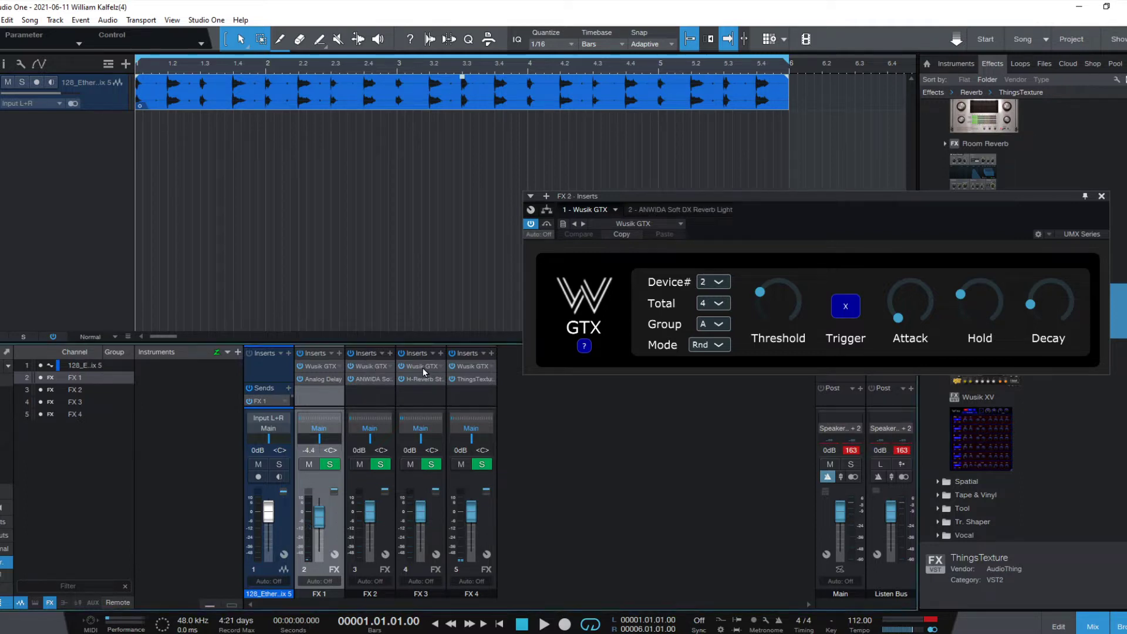
click(466, 365)
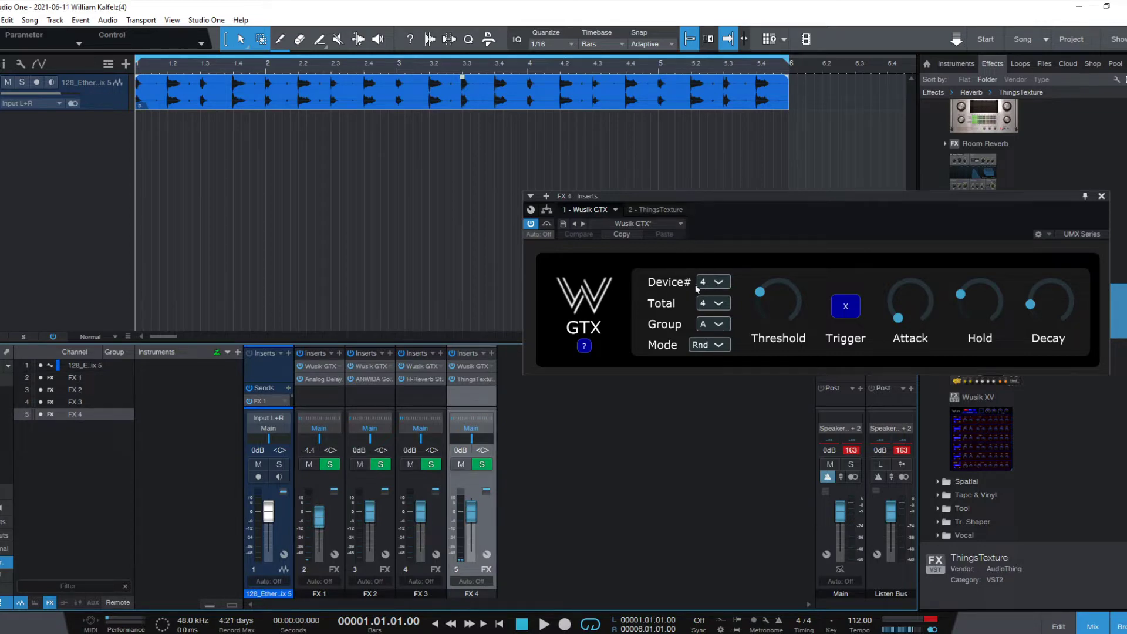
key(space)
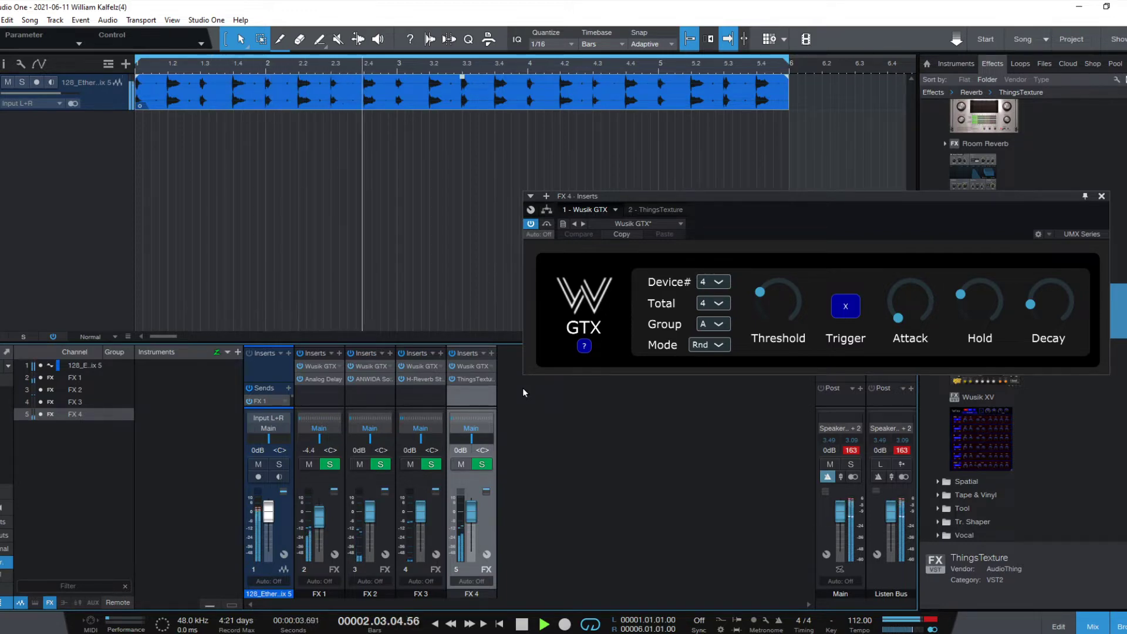
key(space)
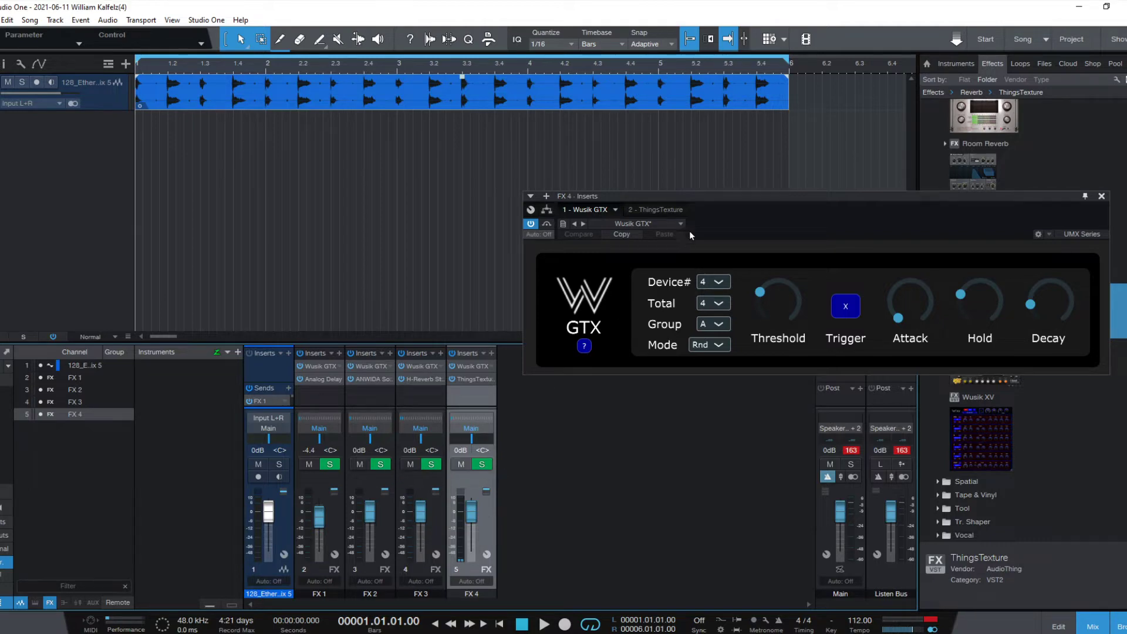
Step: Set the Wusik GTX mode to Fwrd on FX 4 and audition the drum loop
click(705, 345)
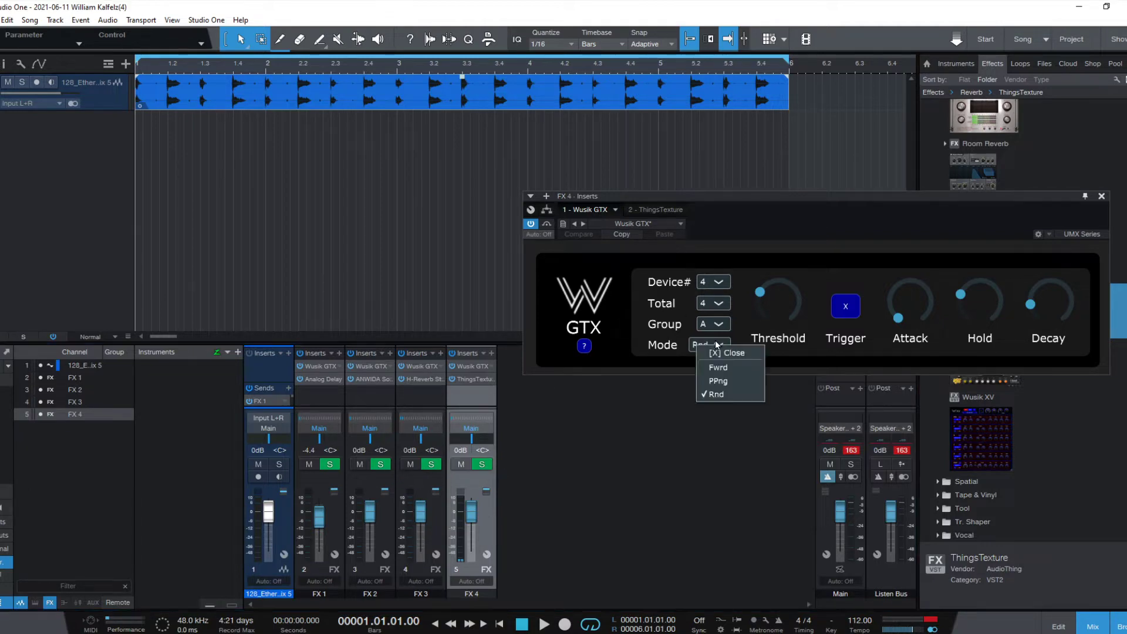
click(745, 368)
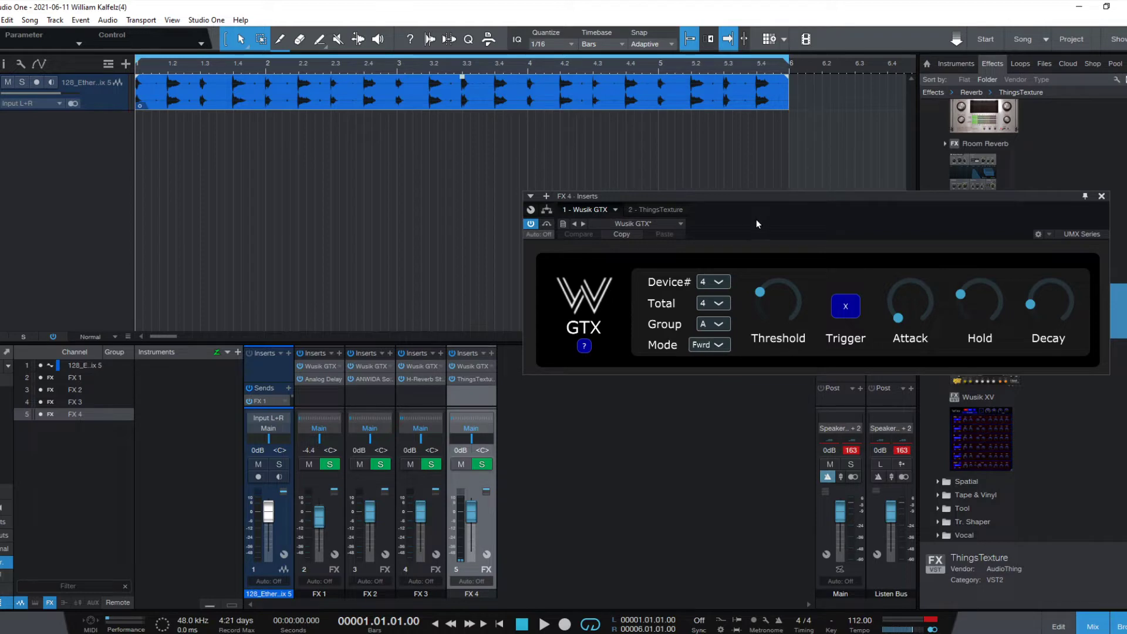
key(space)
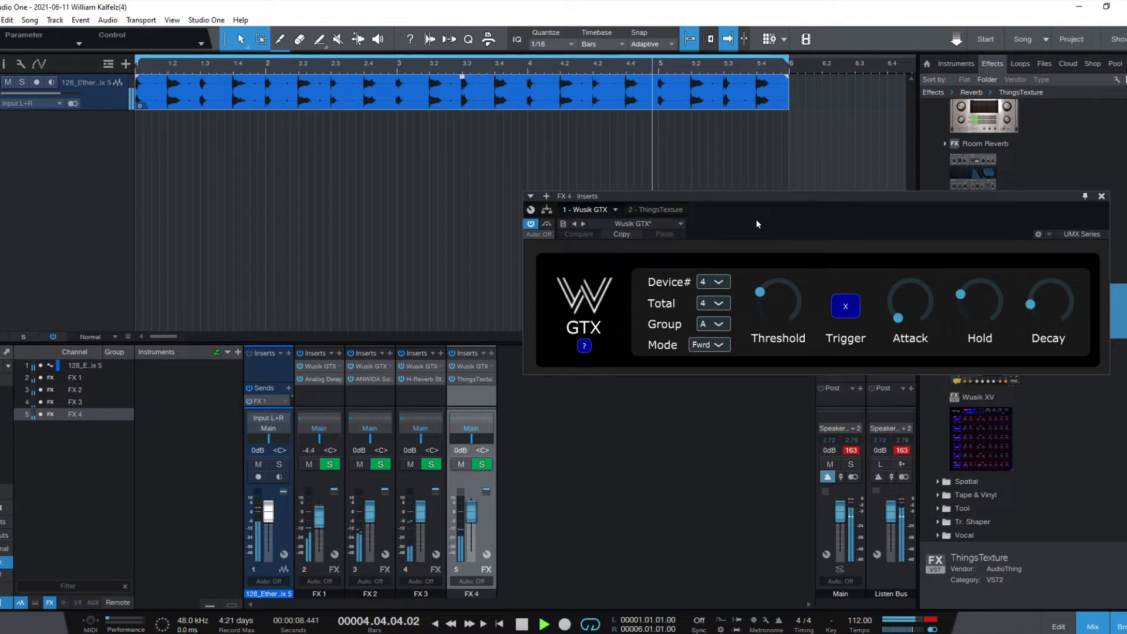
key(space)
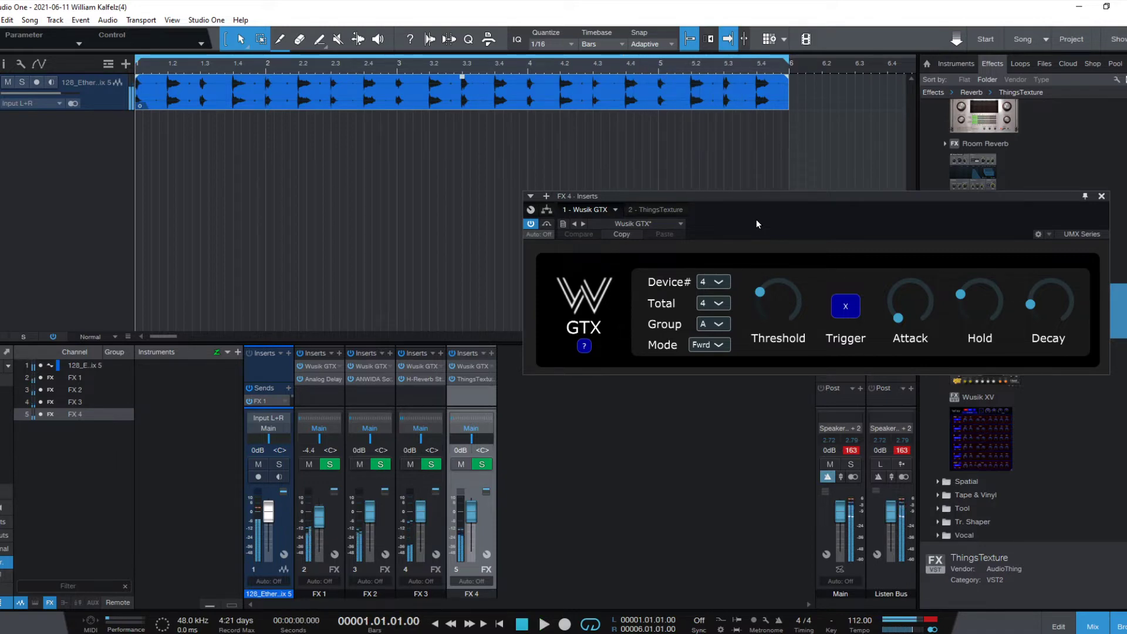
Step: Try a higher Wusik GTX Threshold on FX 4 and audition the loop
drag(778, 309, 781, 309)
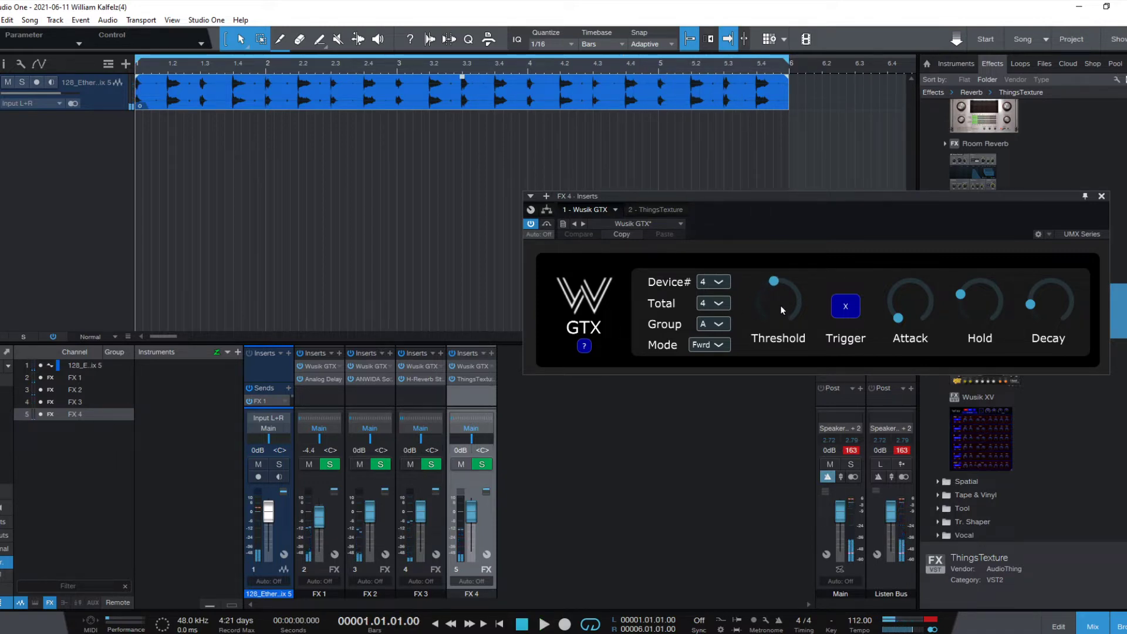
key(space)
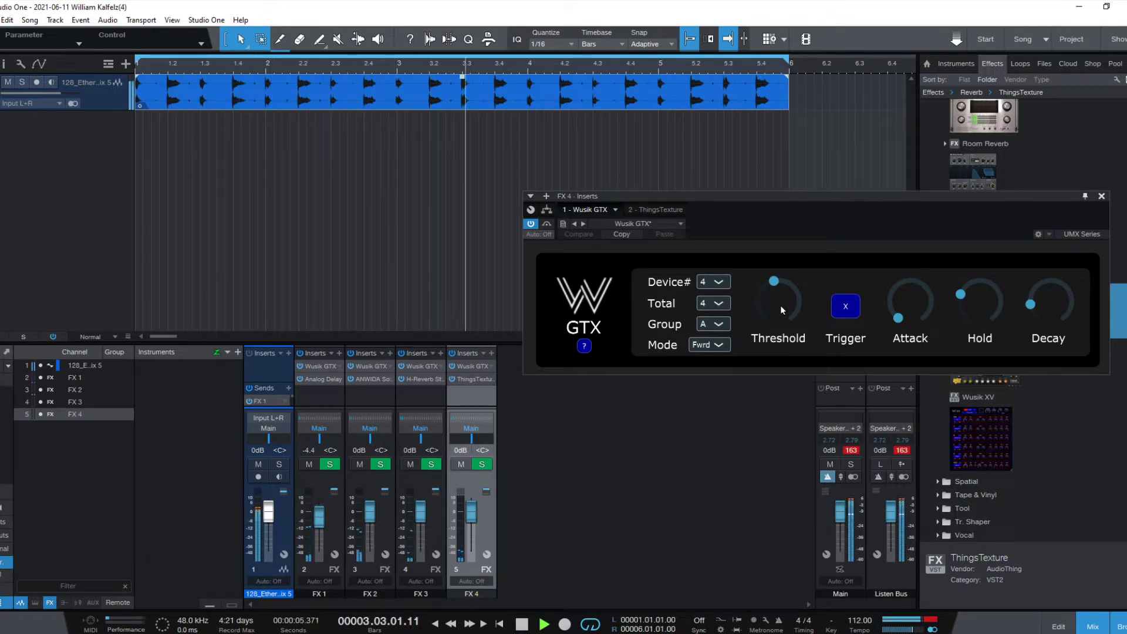
key(space)
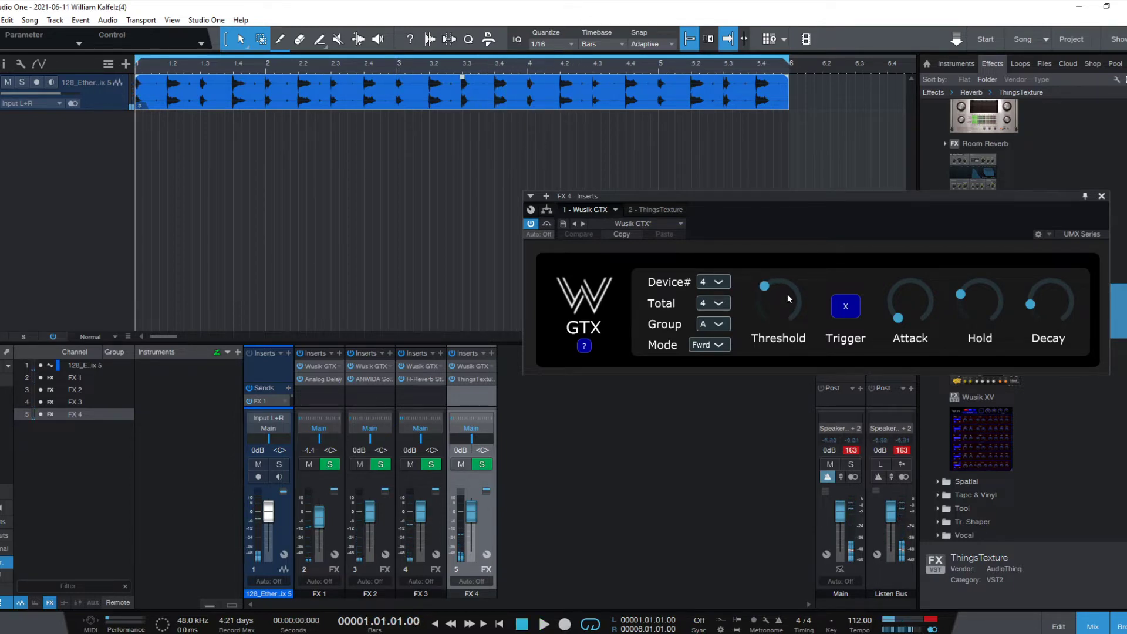
Step: Lower the Wusik GTX Threshold on FX 4 back to its original position and audition the loop again
drag(788, 294, 787, 333)
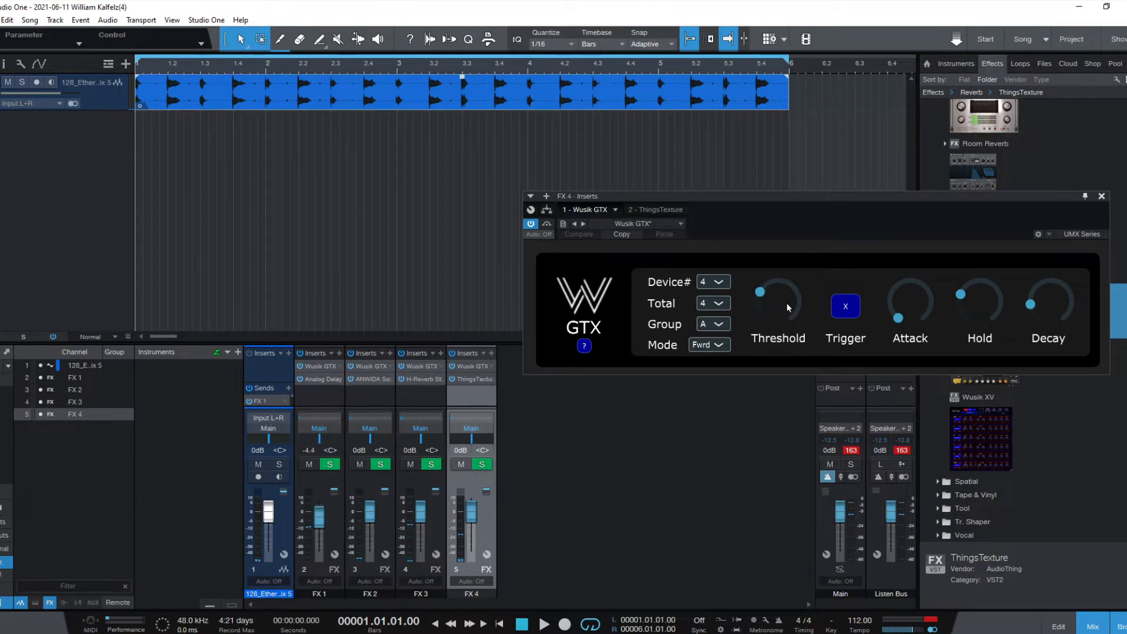
key(space)
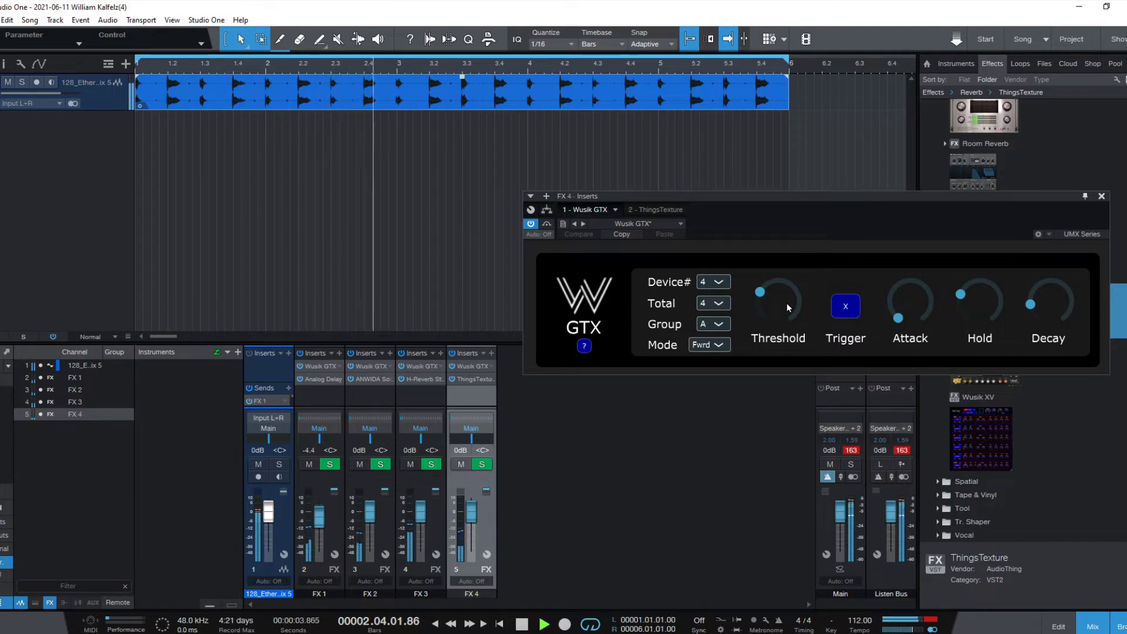
key(space)
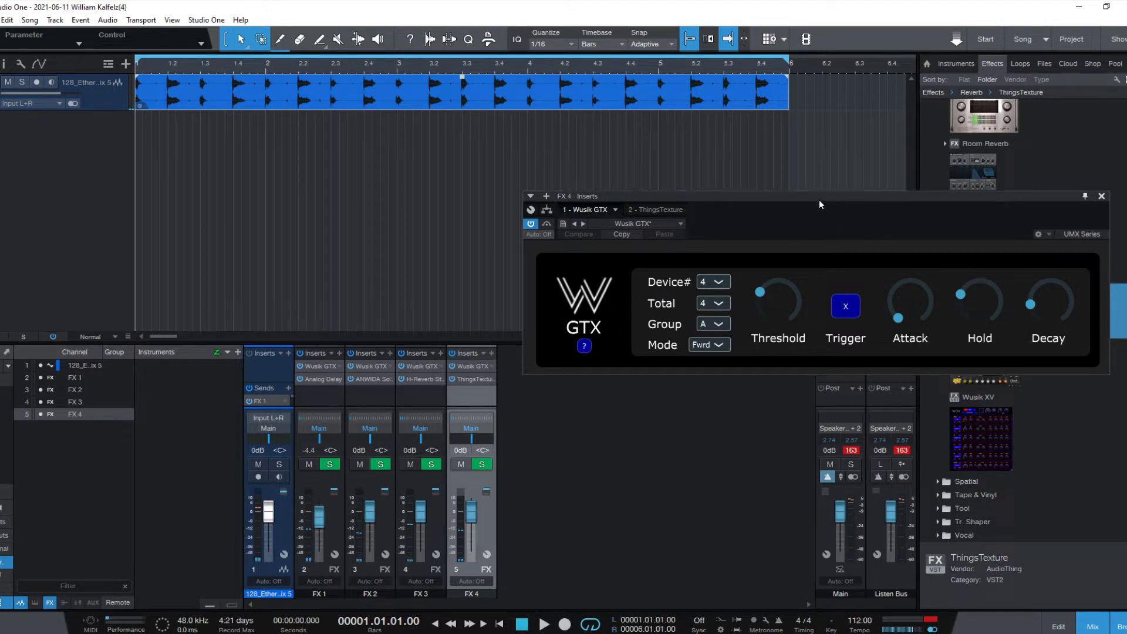
Step: Examine the available Device#, Total and Group options of Wusik GTX on FX 4 without changing them
drag(820, 201, 806, 201)
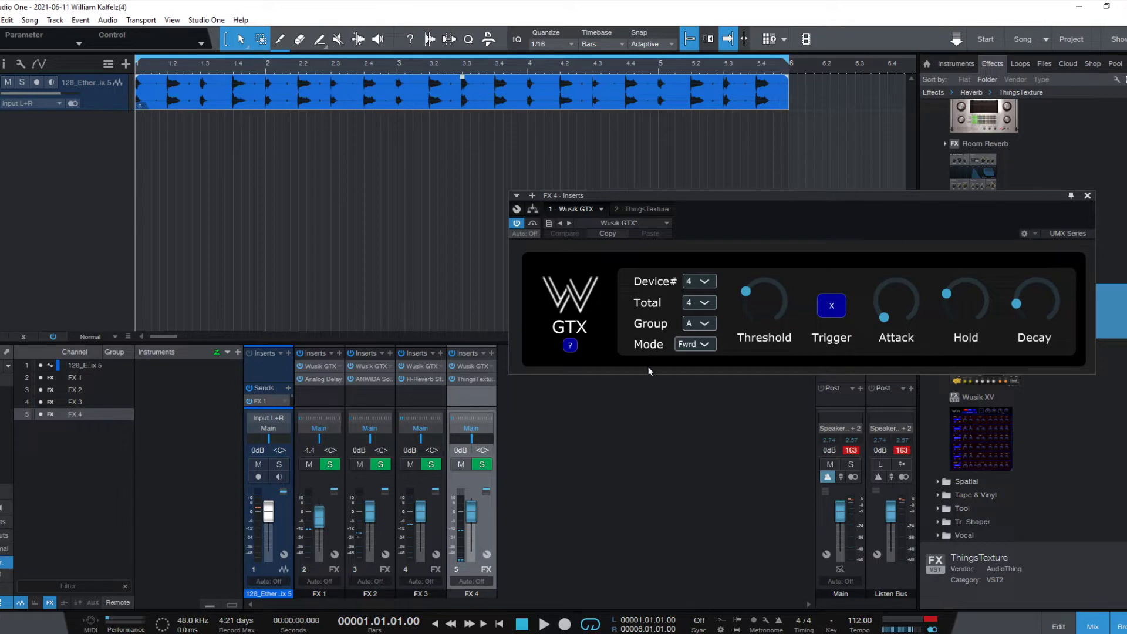
click(703, 290)
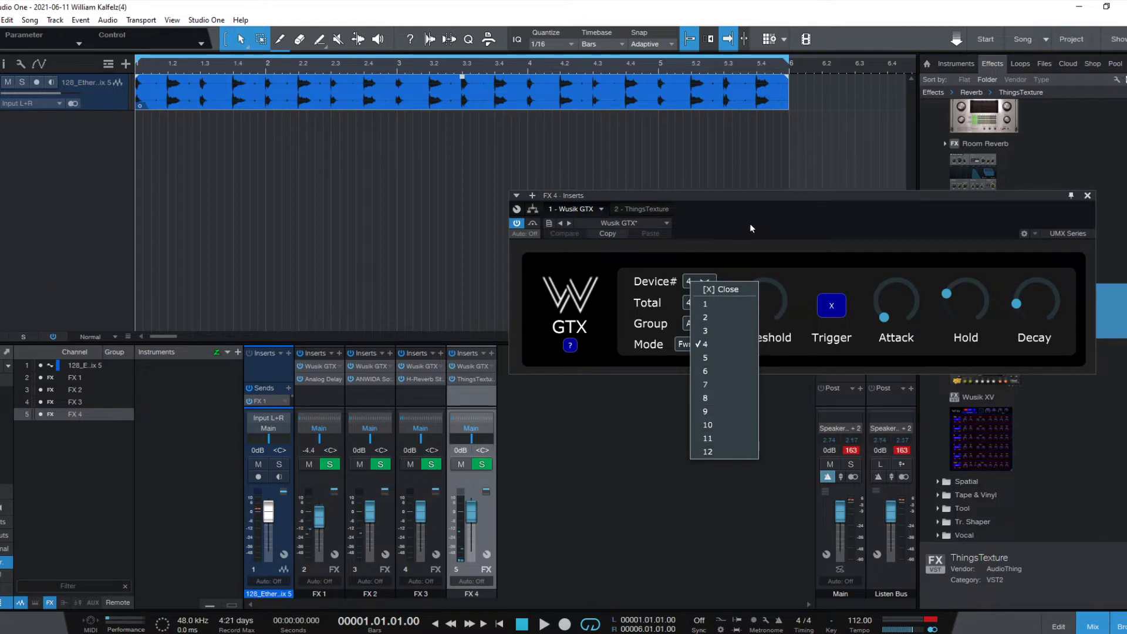
click(734, 278)
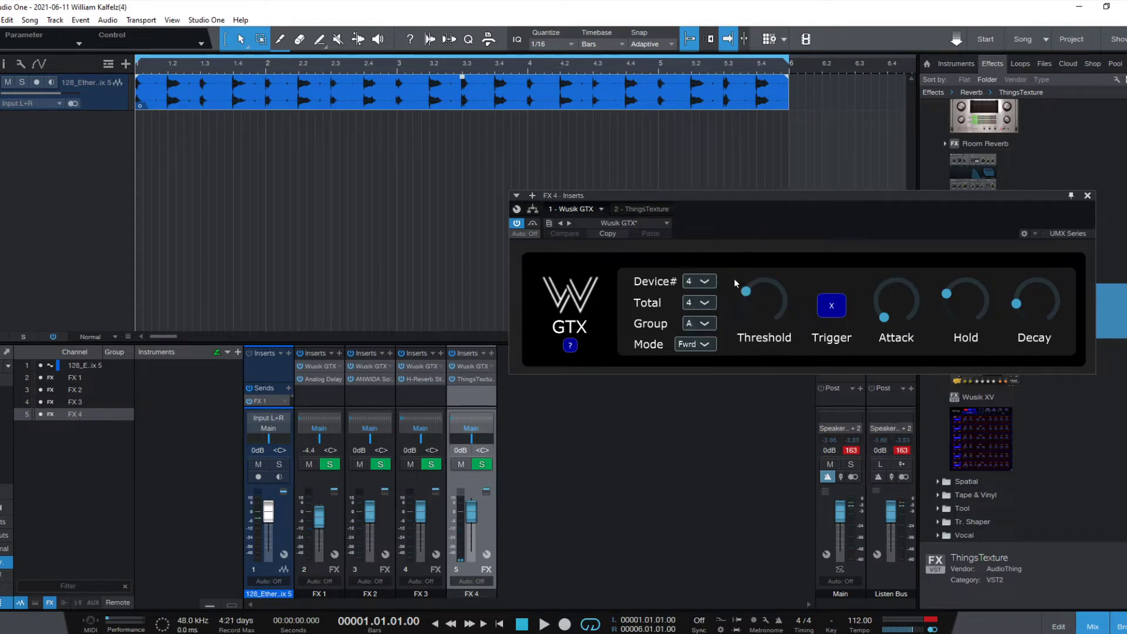
click(706, 300)
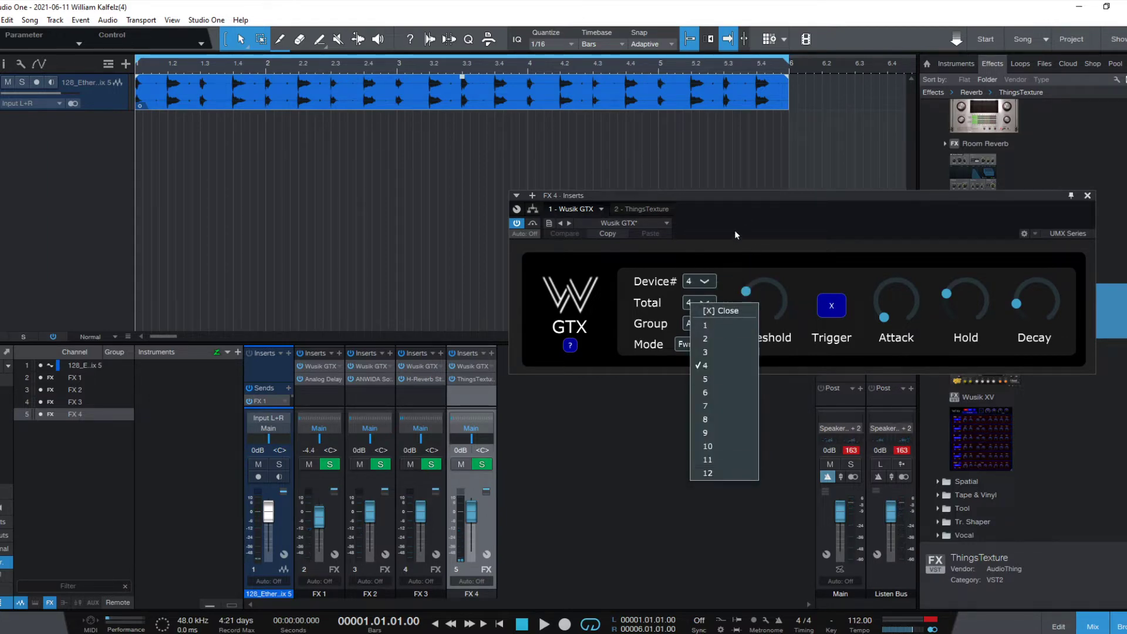
click(727, 310)
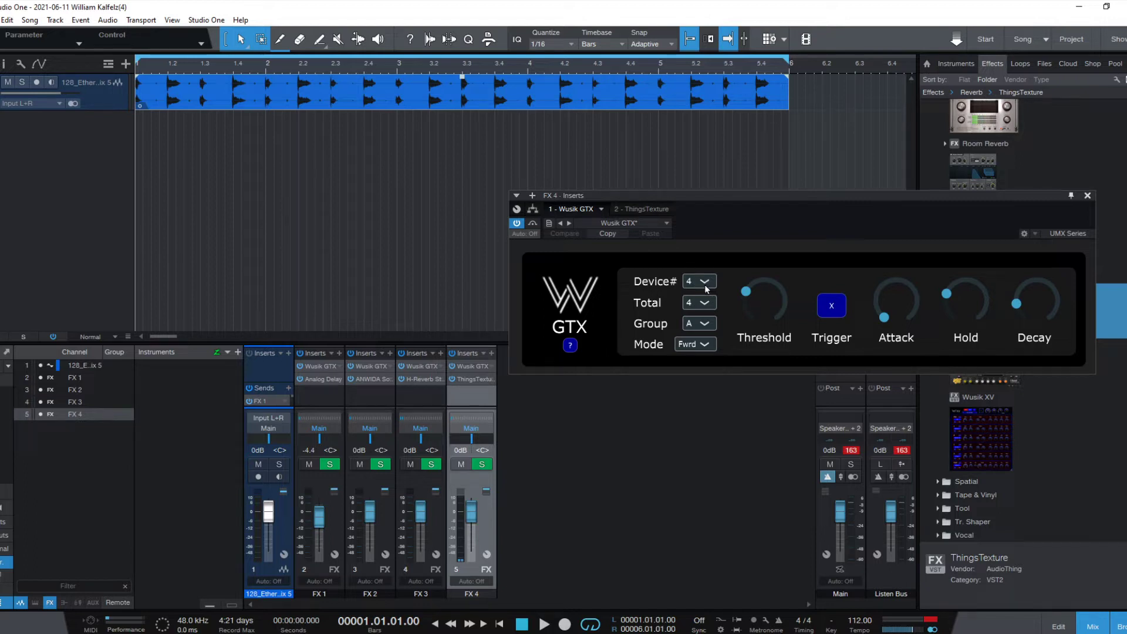
click(707, 325)
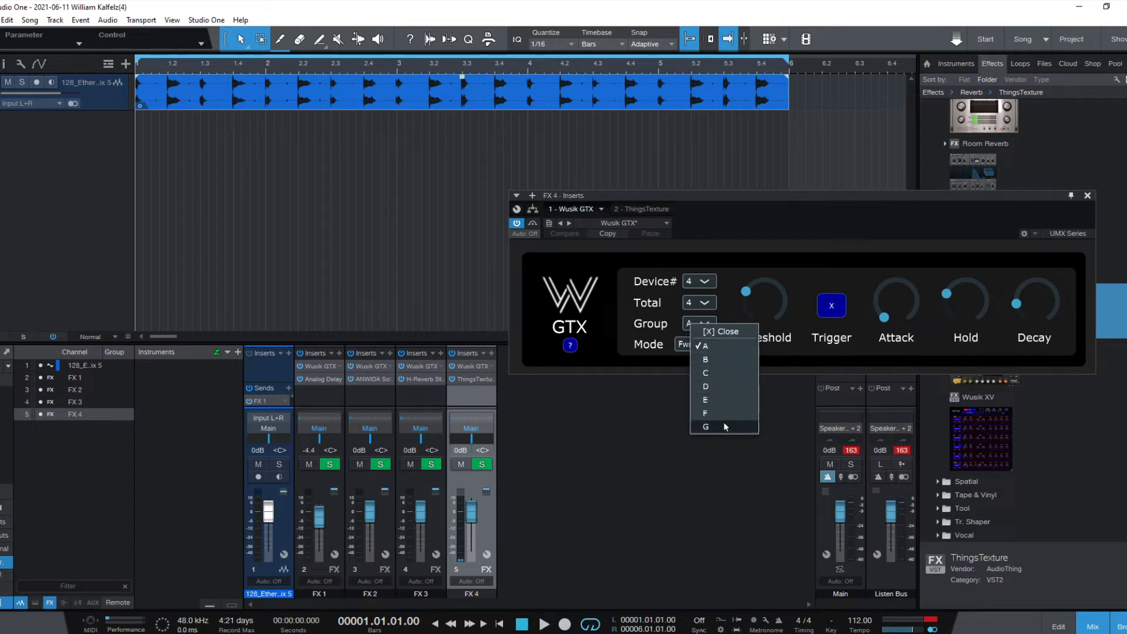
click(780, 252)
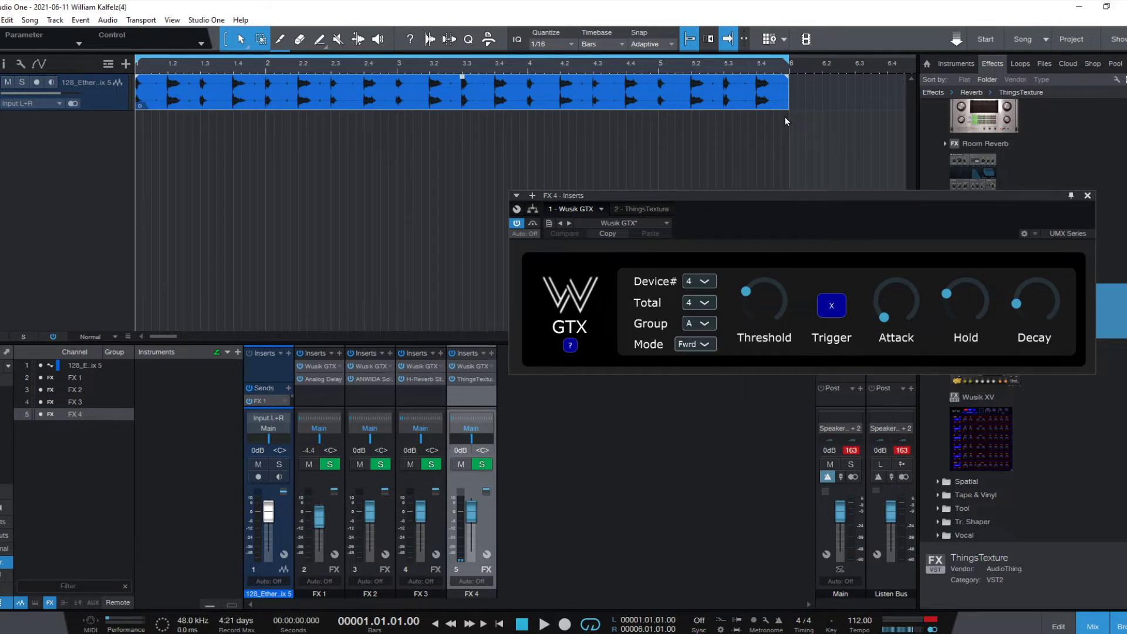
Step: Close the current song without saving its changes and place the playback cursor just after the start of bar 2 in the other open song
key(ctrl+w)
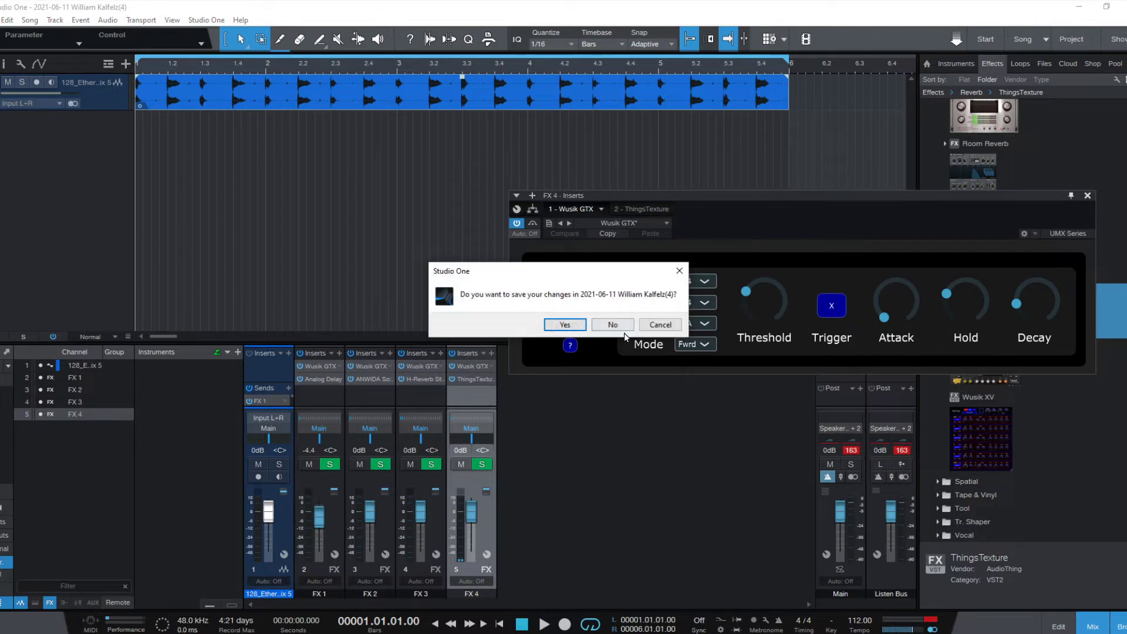
click(623, 327)
click(275, 259)
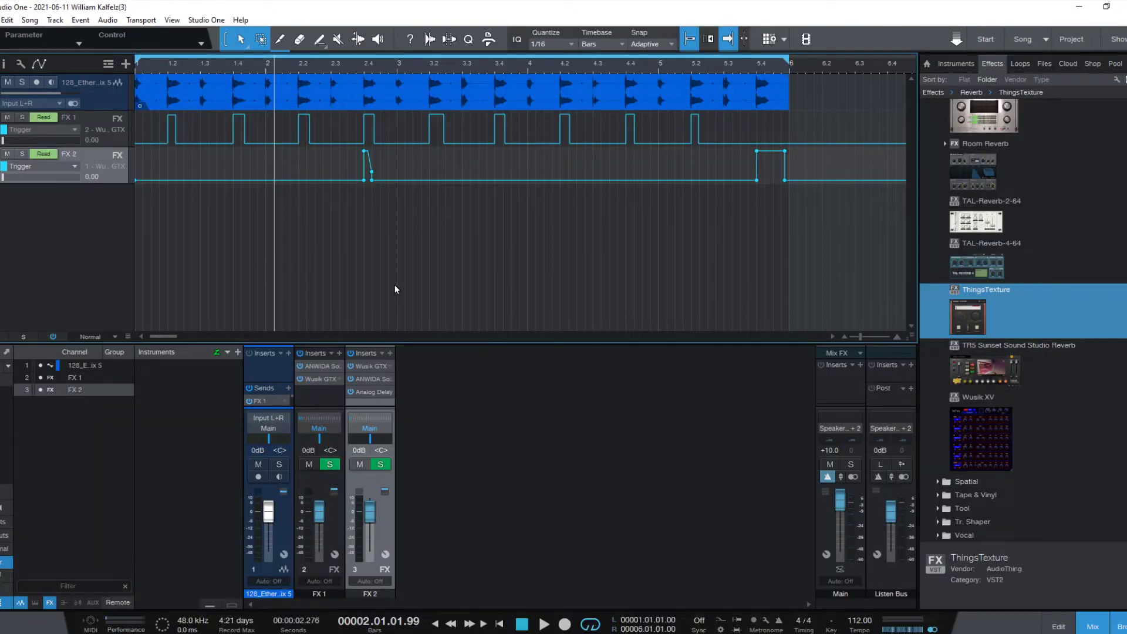
Step: Inspect the Wusik GTX settings on FX 1 and FX 2, moving the plug-in window clear of the Trigger automation lanes
click(326, 379)
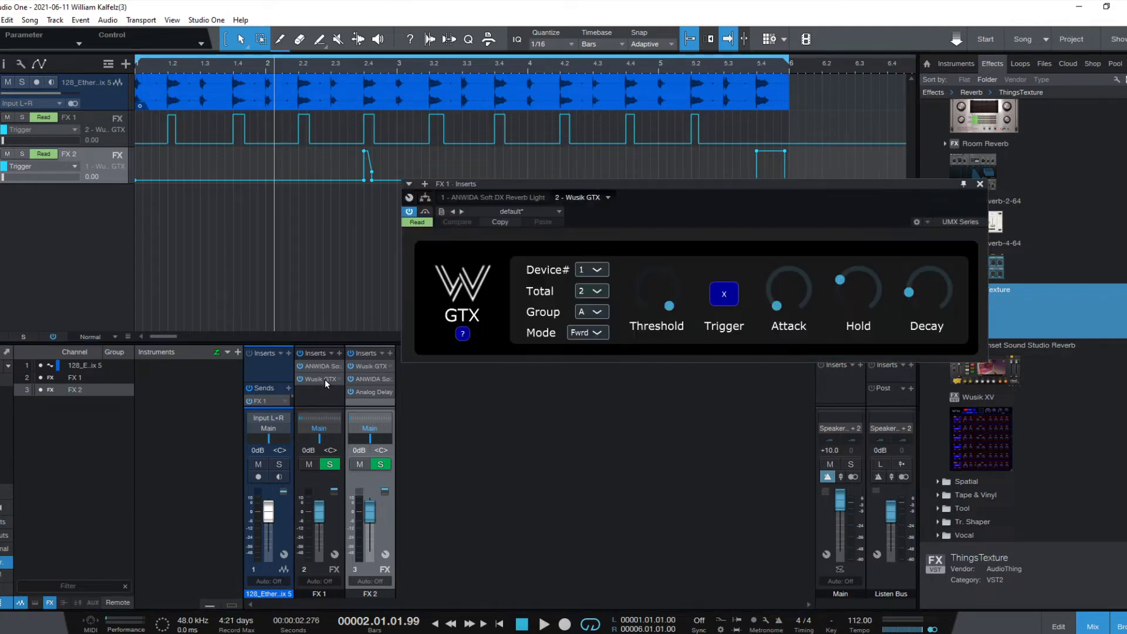
click(372, 380)
click(369, 366)
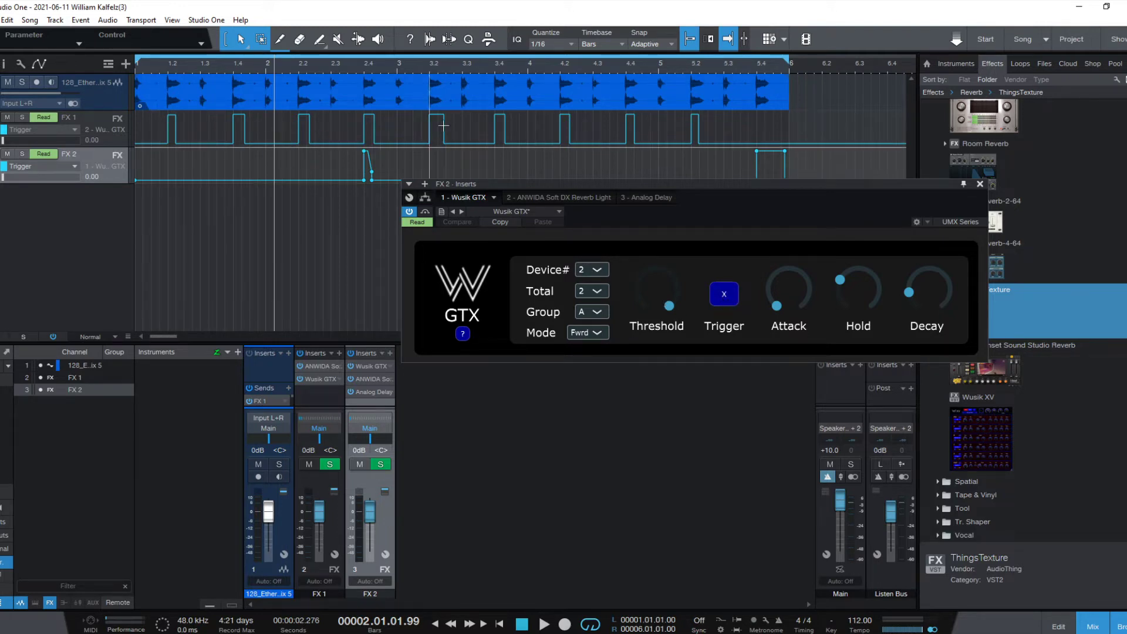
drag(678, 202, 729, 344)
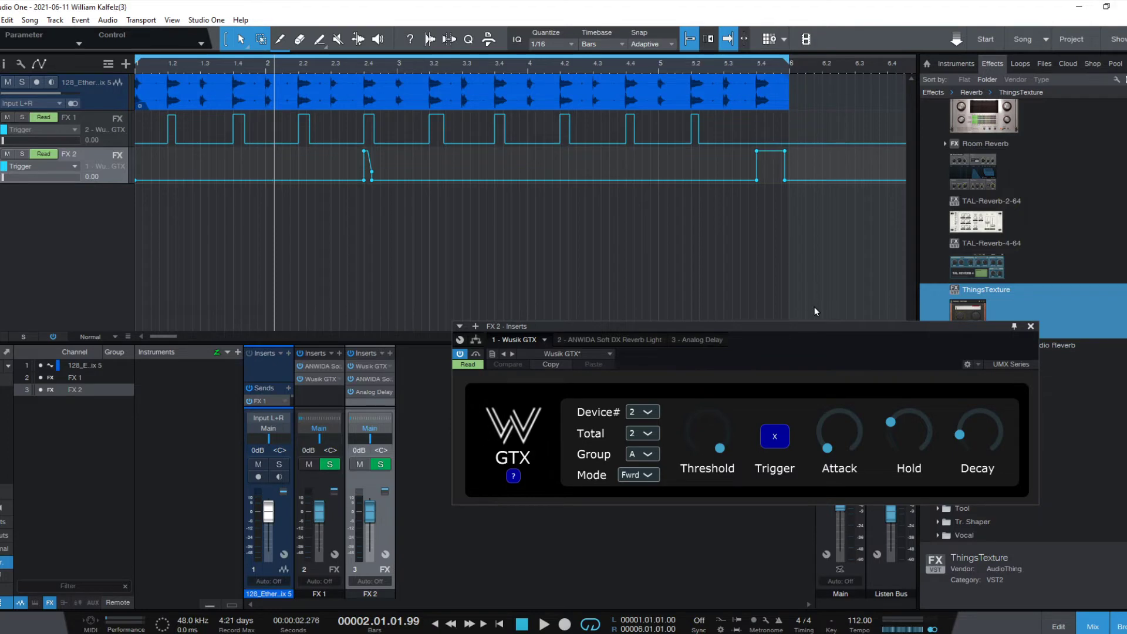
Step: Audition the drum loop from the song start with the Trigger automation on FX 1 and FX 2
key(comma)
key(space)
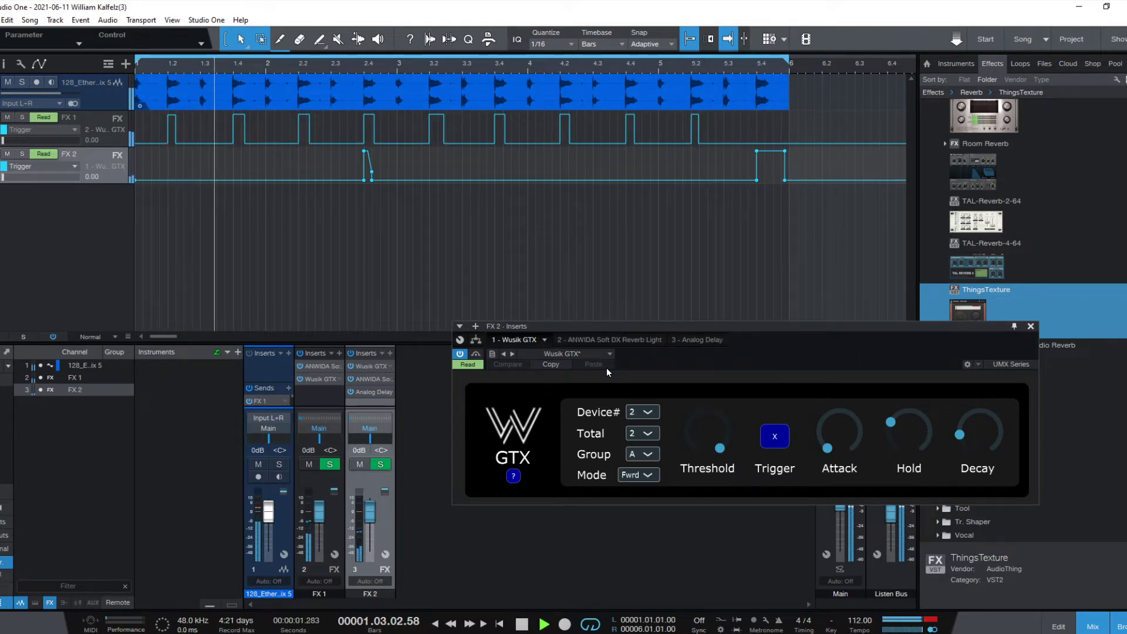
key(space)
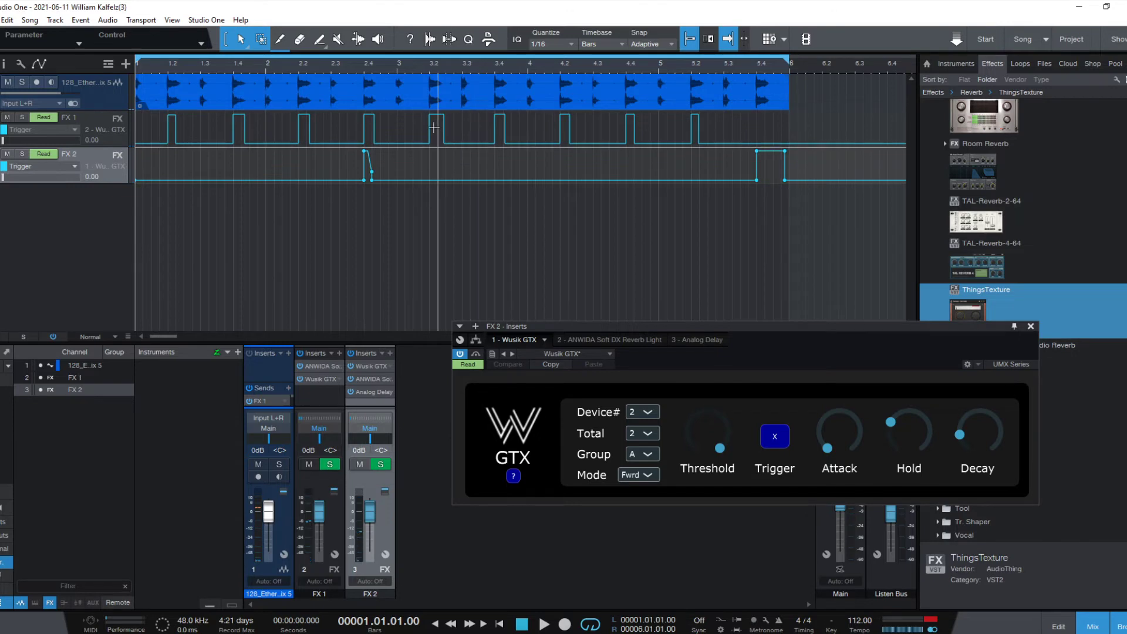
Step: Inspect the ANWIDA Soft DX Reverb Light settings on FX 1 and close its window
drag(744, 324, 780, 249)
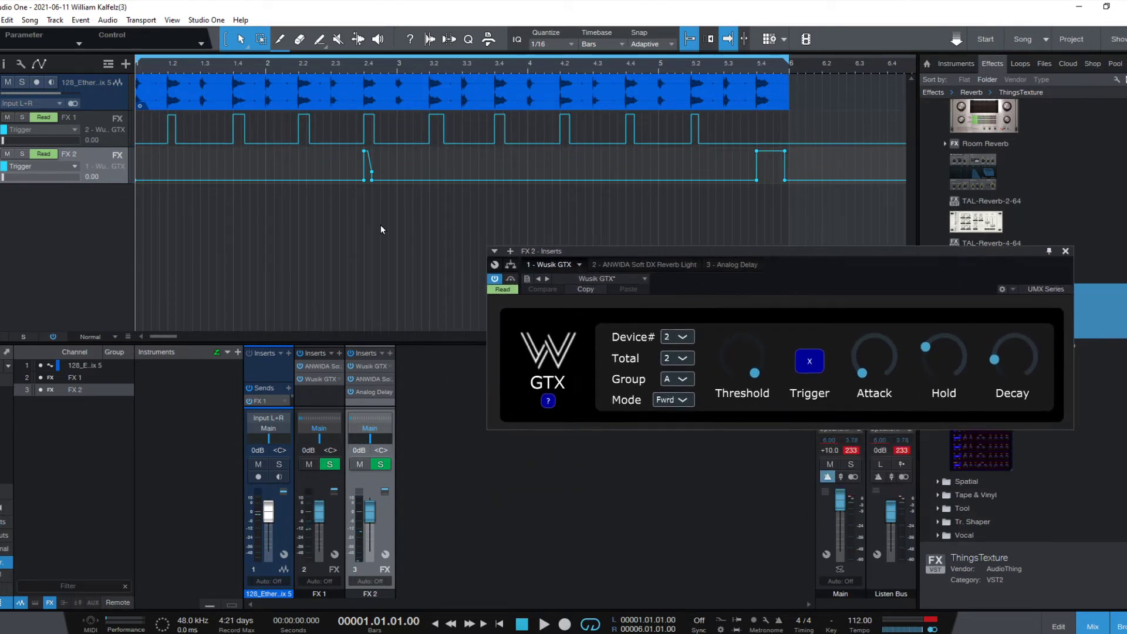
click(321, 367)
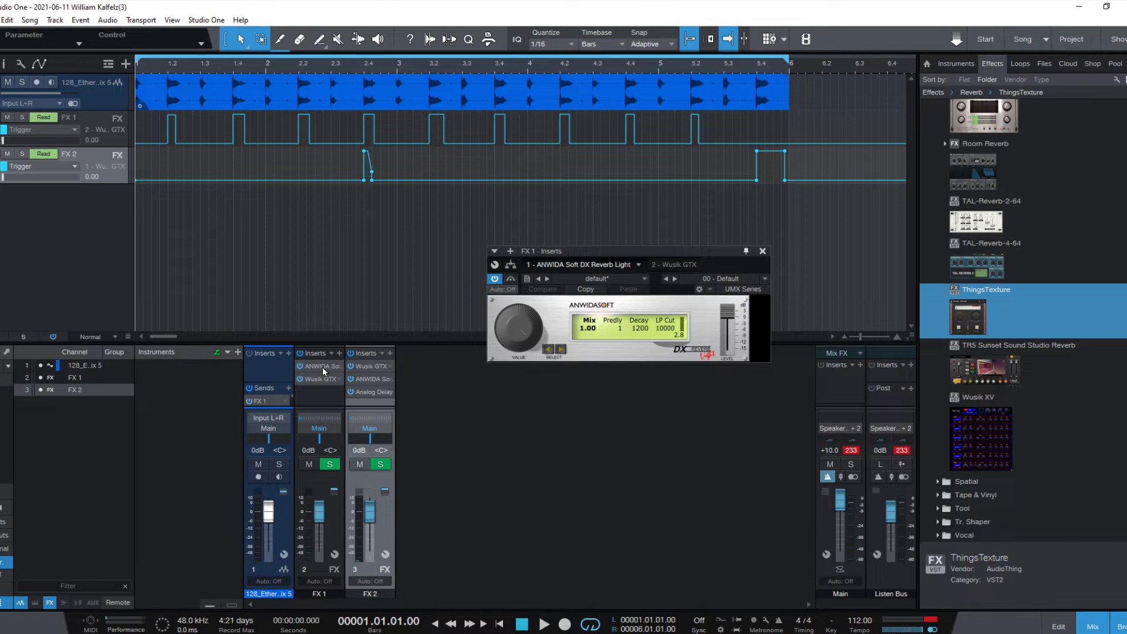
click(327, 364)
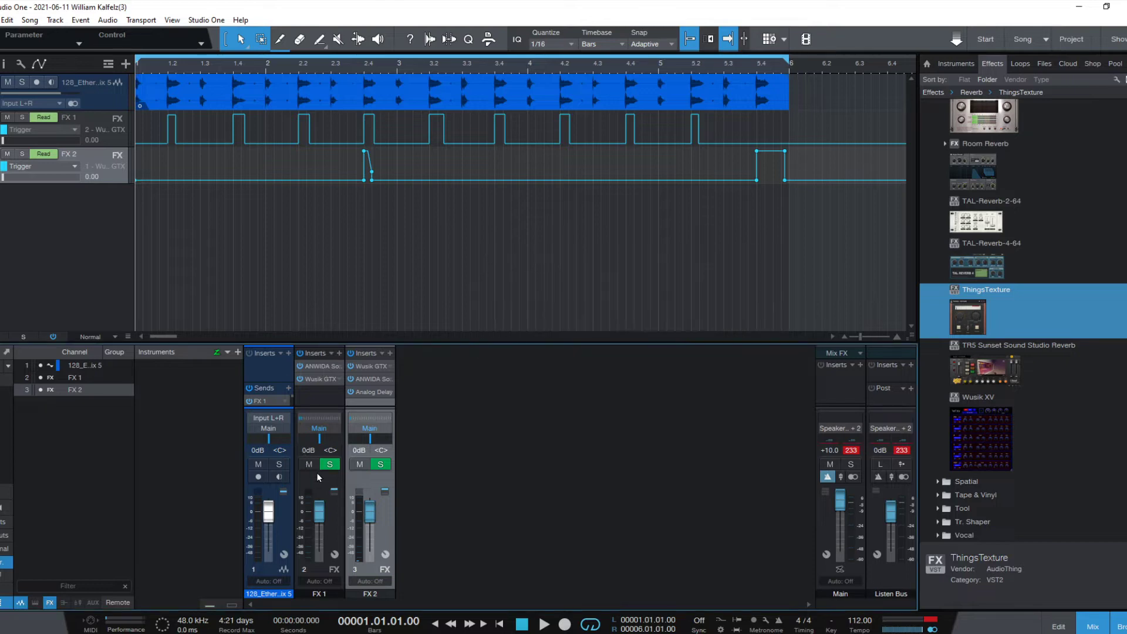
Step: Solo the FX 1 and FX 2 channels to audition the gated effects, and turn solo off again
click(333, 464)
key(space)
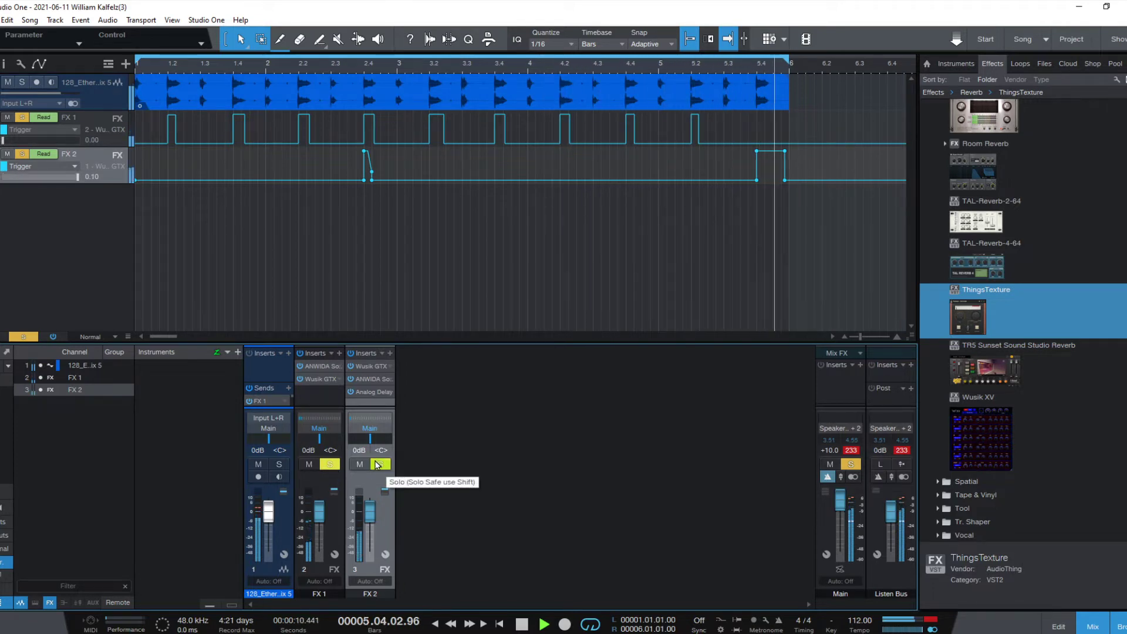
key(space)
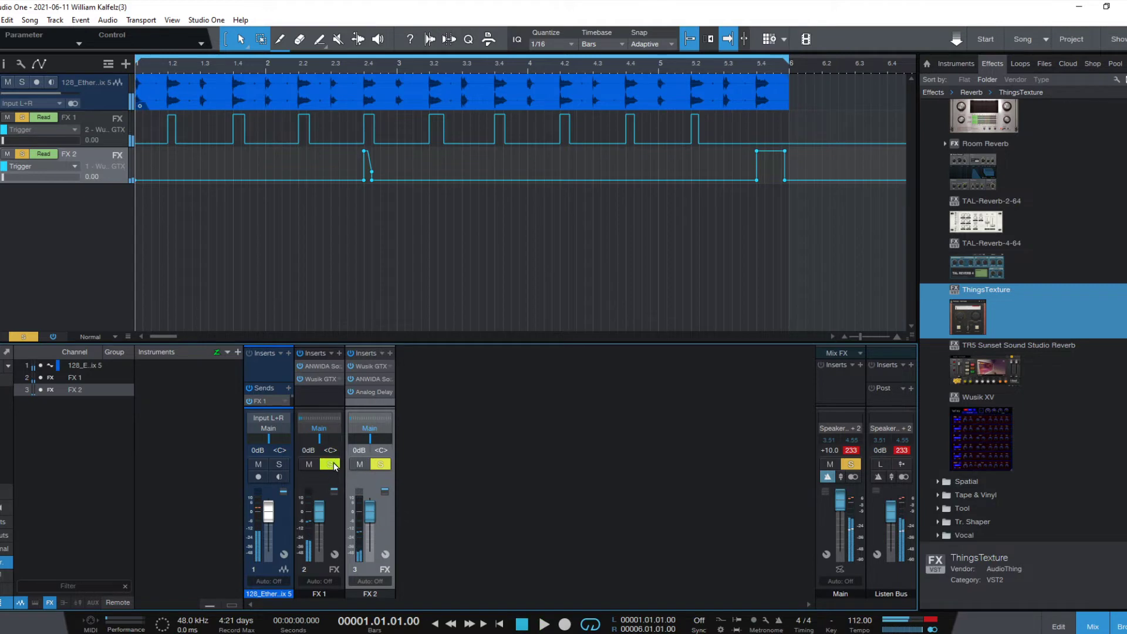
click(334, 466)
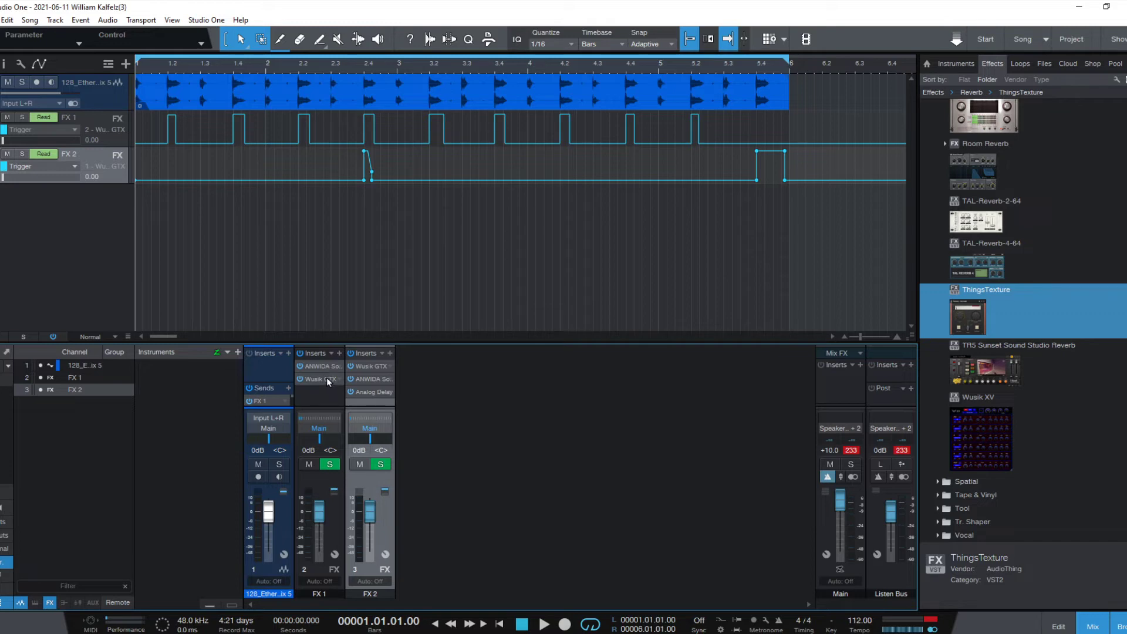
Step: Close the current song without saving its changes and open the recent song whose name ends in (4)
right_click(540, 389)
click(541, 389)
key(ctrl+w)
click(613, 326)
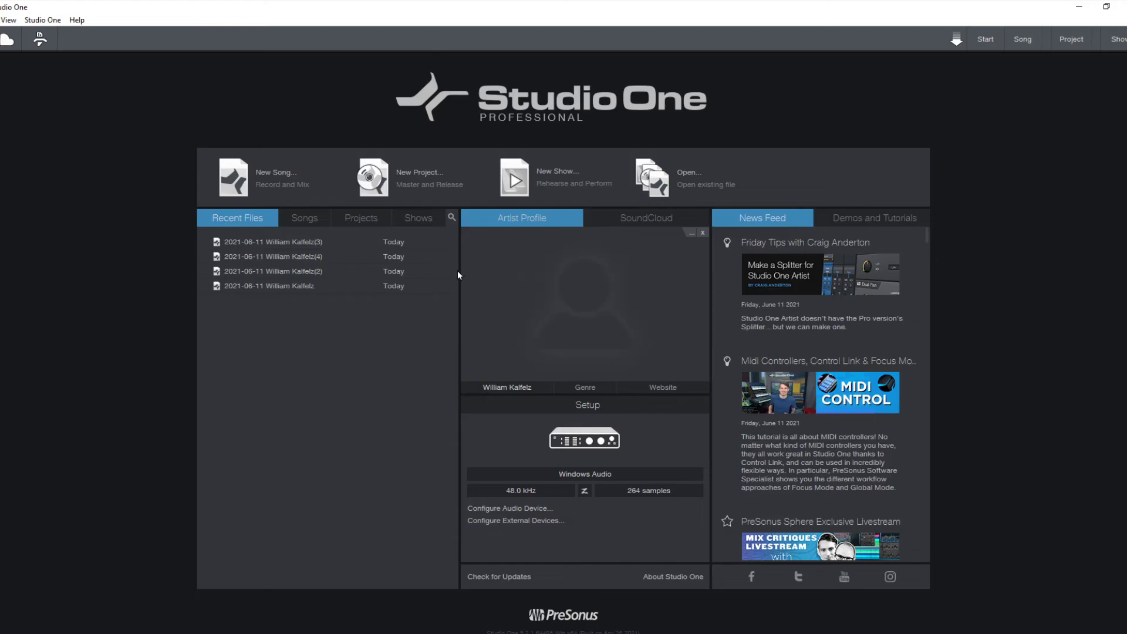
click(302, 255)
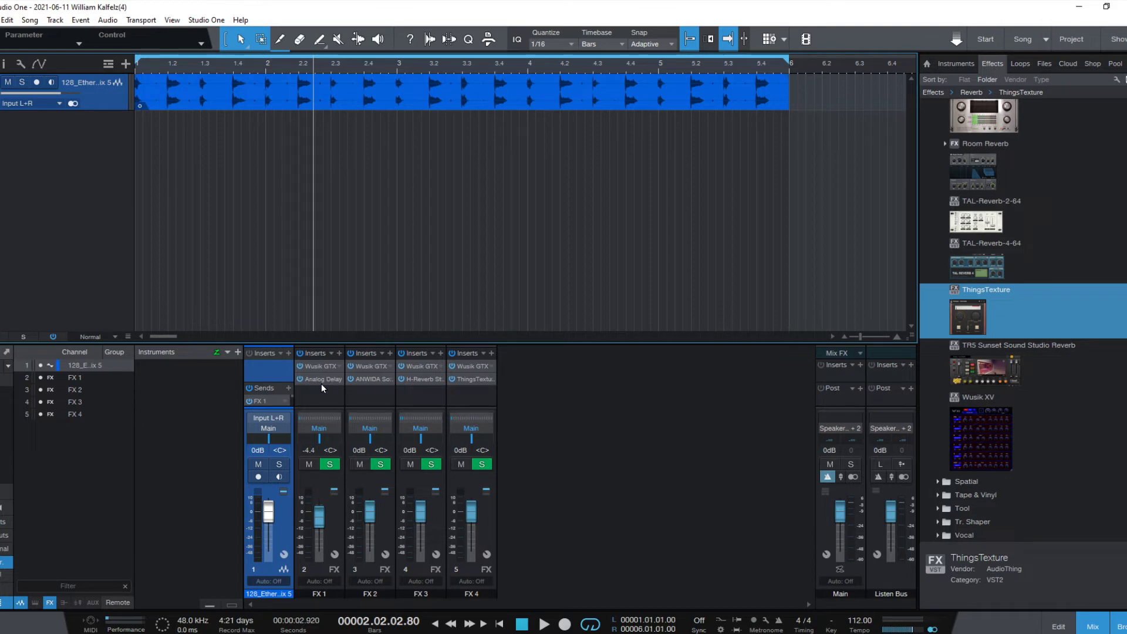
Step: Remove Analog Delay from FX 1, the ANWIDA reverb from FX 2 and ThingsTexture from FX 4
click(340, 381)
click(393, 507)
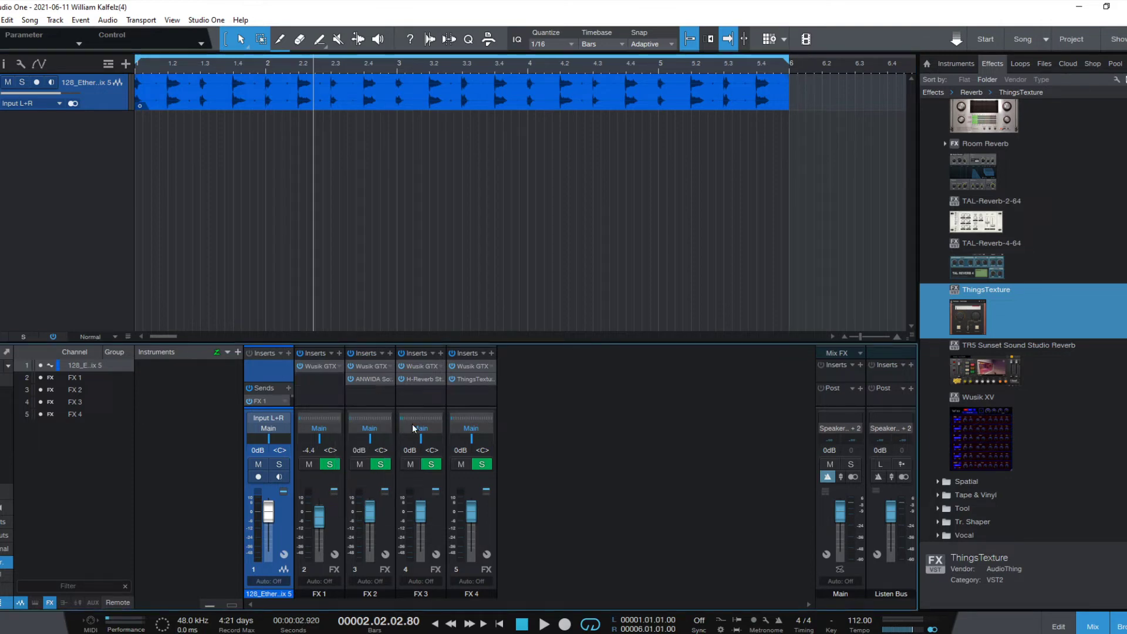
click(390, 380)
click(410, 502)
click(491, 381)
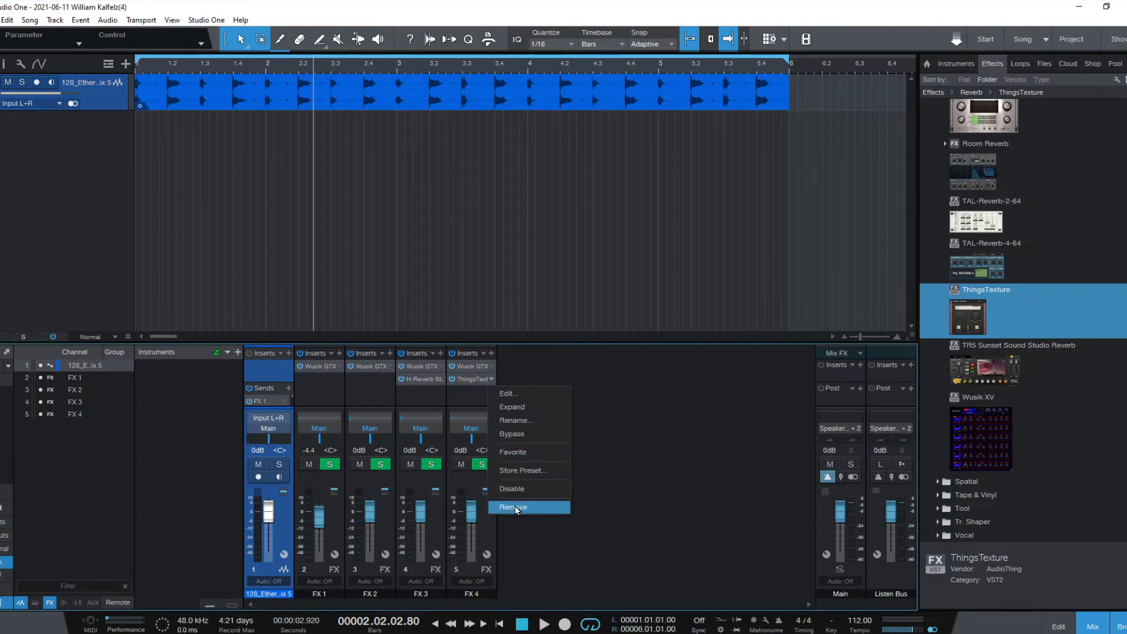
click(515, 505)
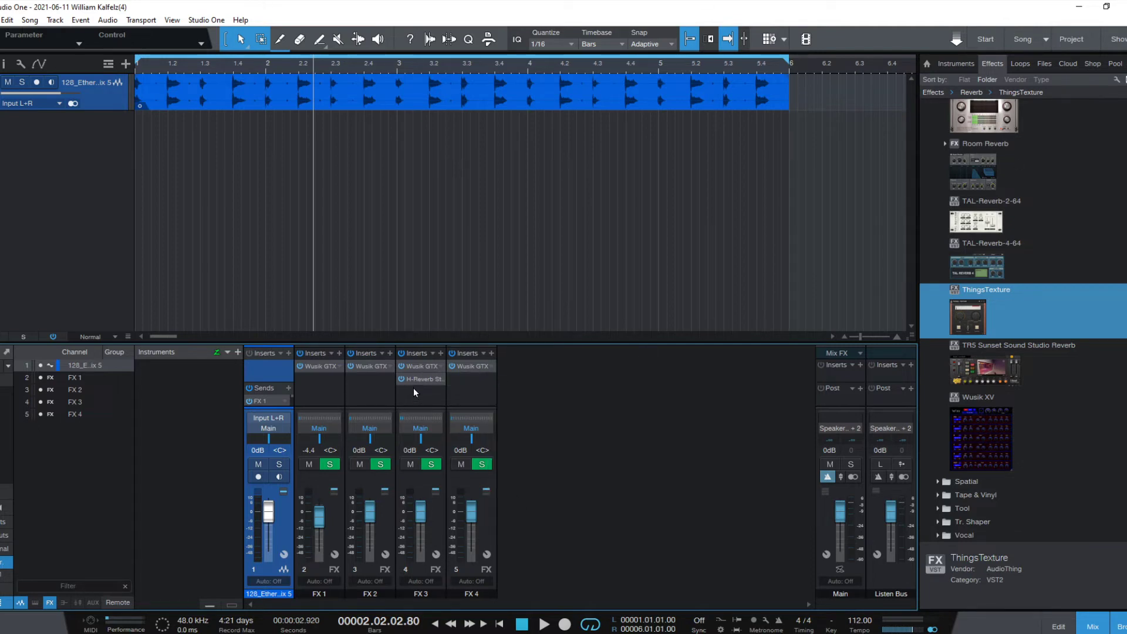
Step: Copy H-Reverb Stereo from FX 3 to FX 1, FX 2 and FX 4, closing the plug-in windows that open
drag(418, 381, 463, 386)
key(Escape)
key(Escape)
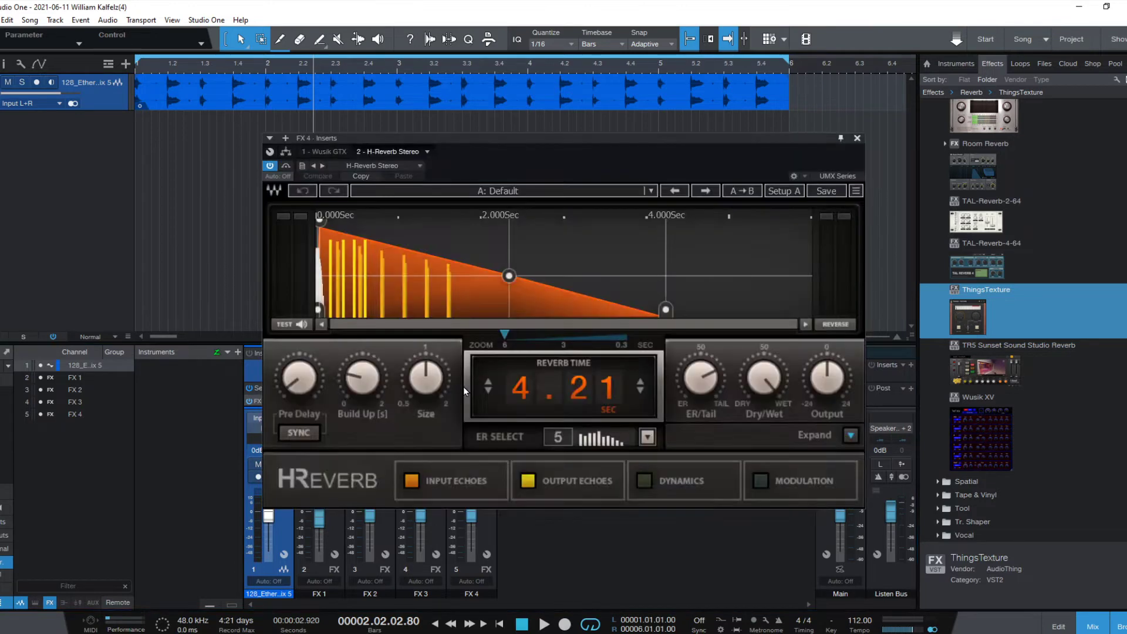
key(Escape)
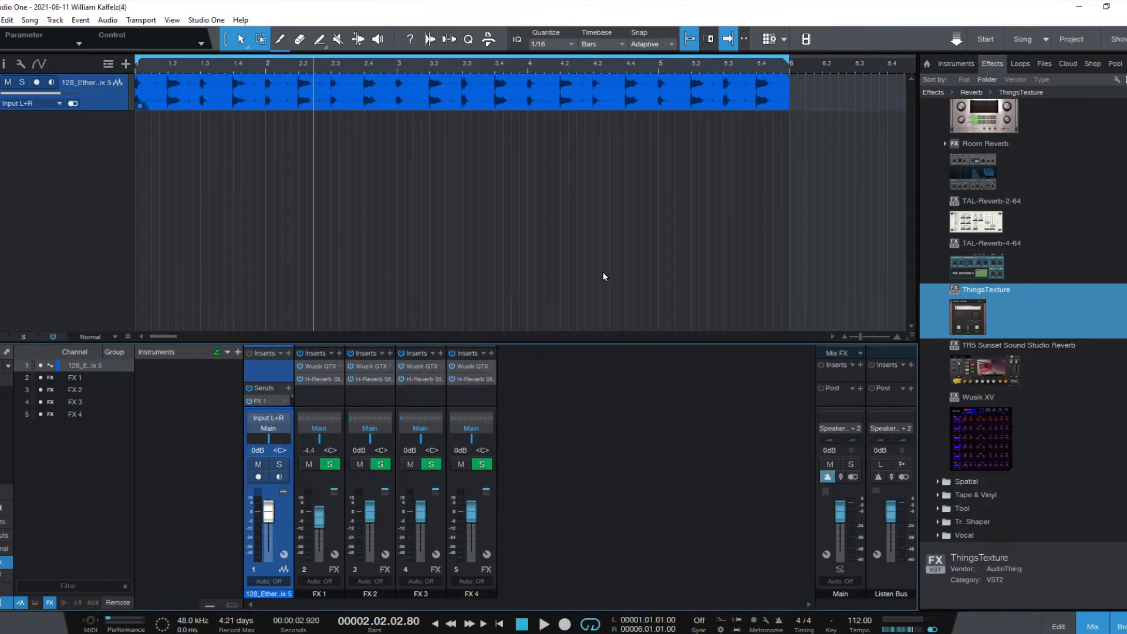
Step: Audition the loop from the song start with H-Reverb Stereo placed after each Wusik GTX gate
key(comma)
key(space)
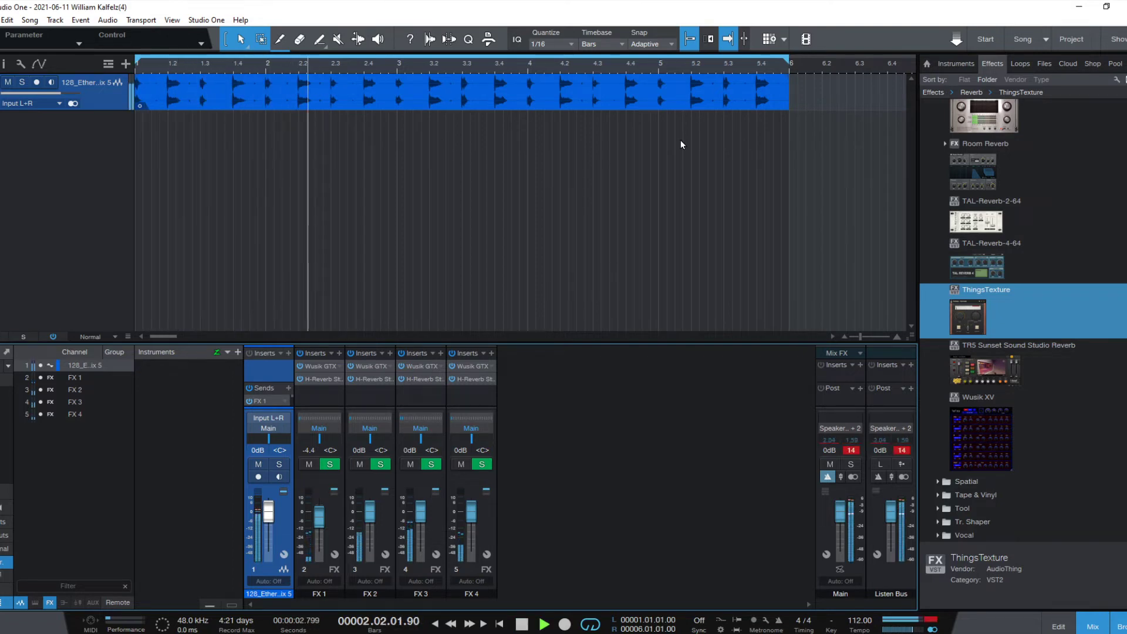
key(space)
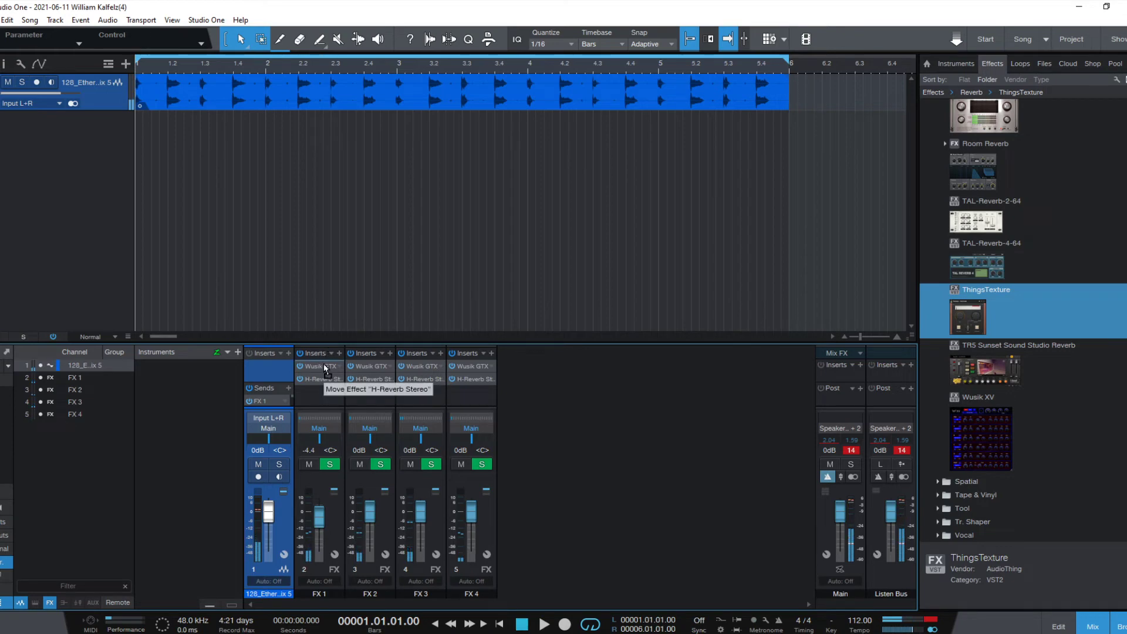
Step: Move H-Reverb Stereo ahead of Wusik GTX on FX 1 through FX 4, auditioning the loop partway through
drag(324, 368, 377, 365)
key(space)
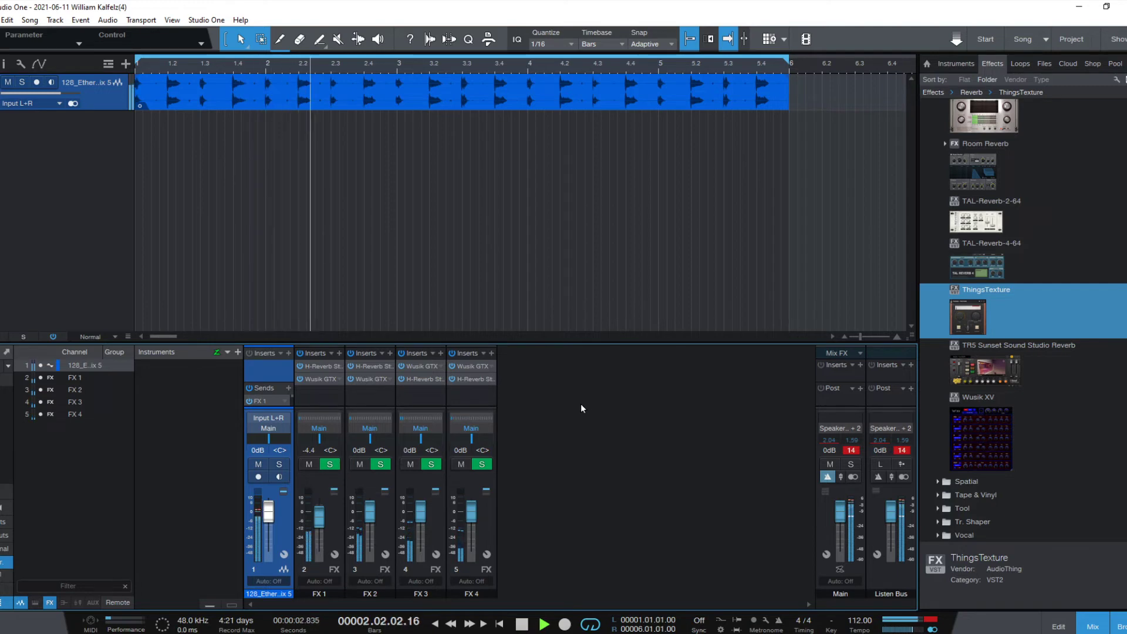
key(space)
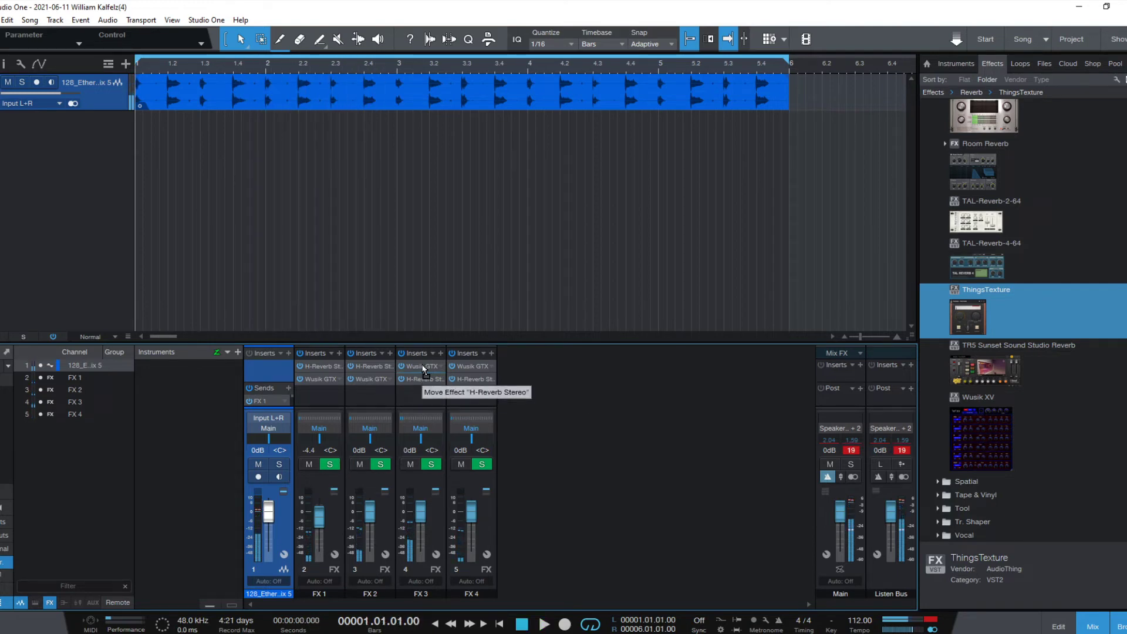
drag(418, 380, 474, 364)
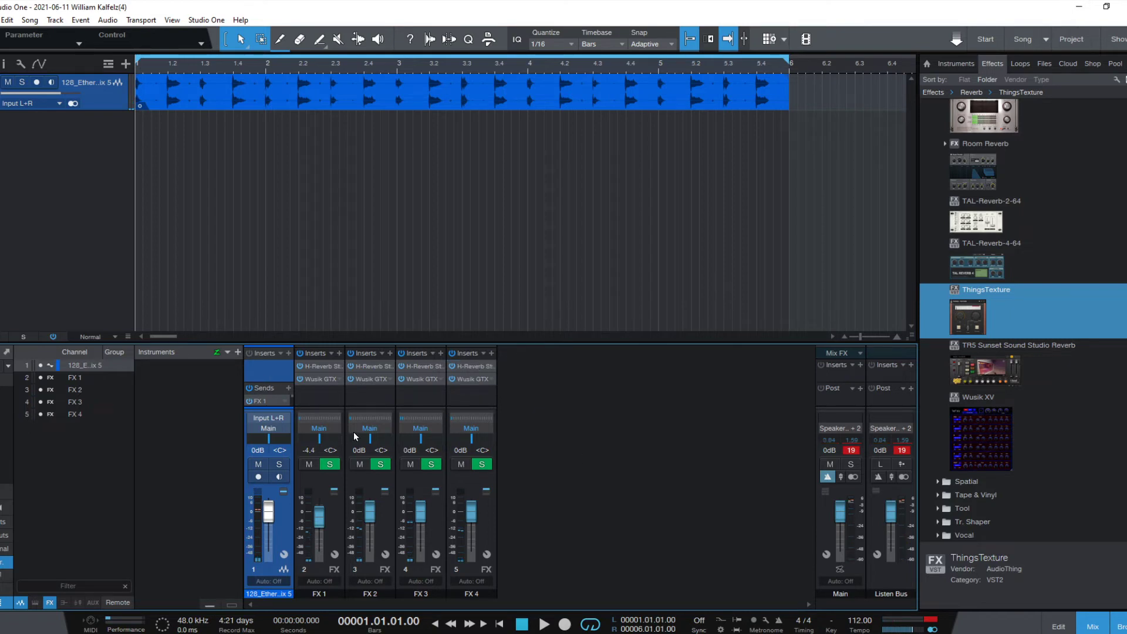
Step: Set the Wusik GTX Mode on FX 1 to Fwrd and close the plug-in window
click(327, 382)
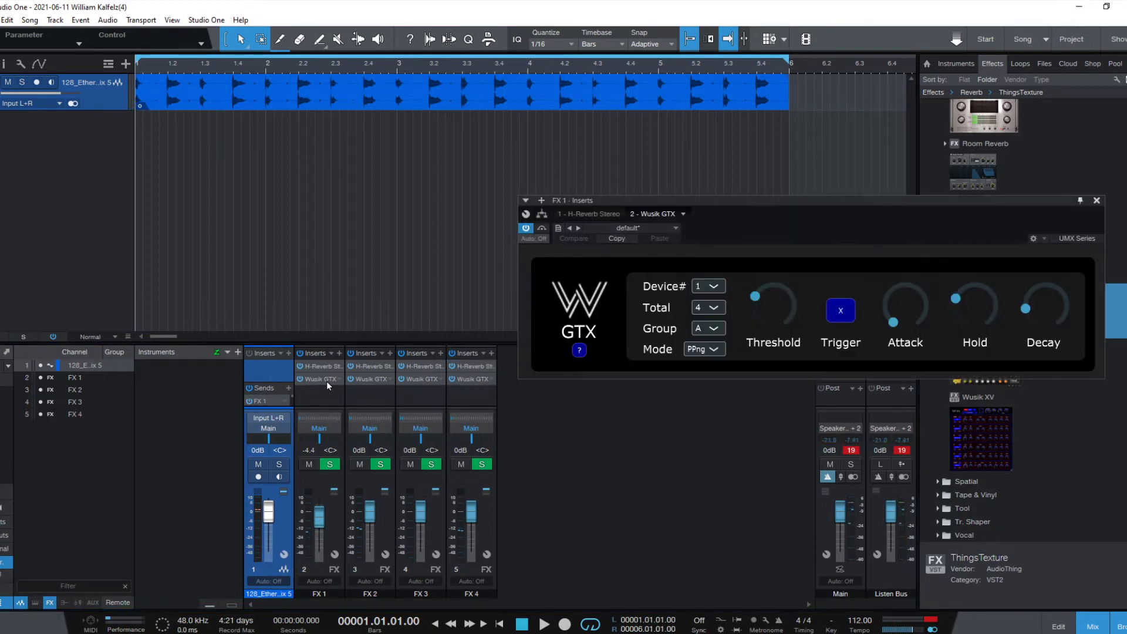
click(712, 351)
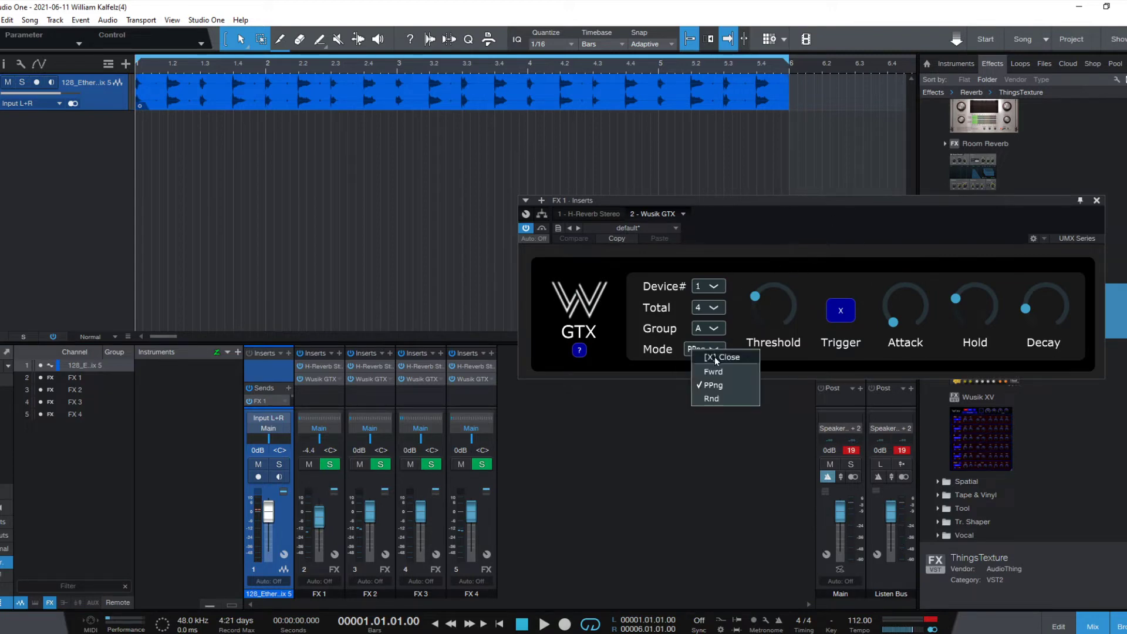
key(Escape)
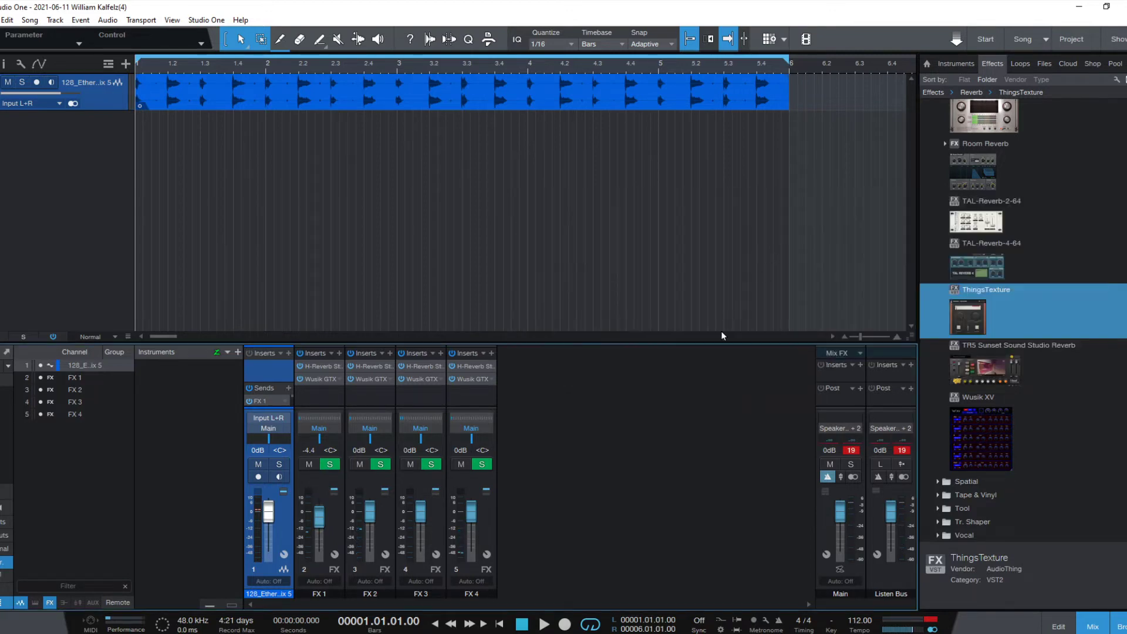
Step: Audition the loop twice from the song start with each reverb running into its Wusik GTX gate
key(space)
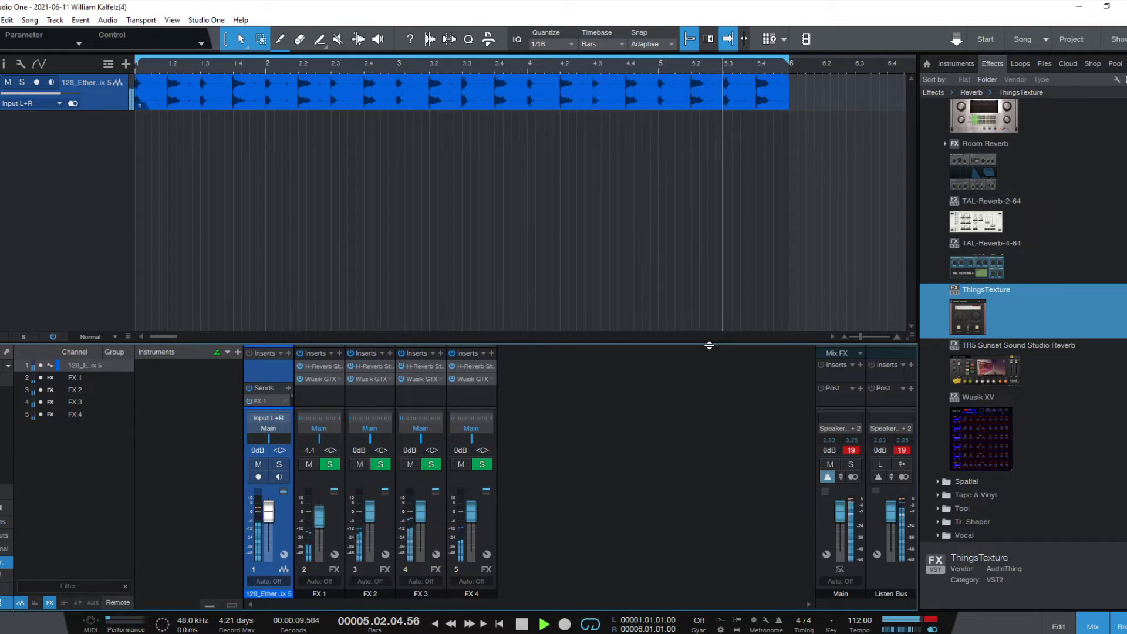
key(space)
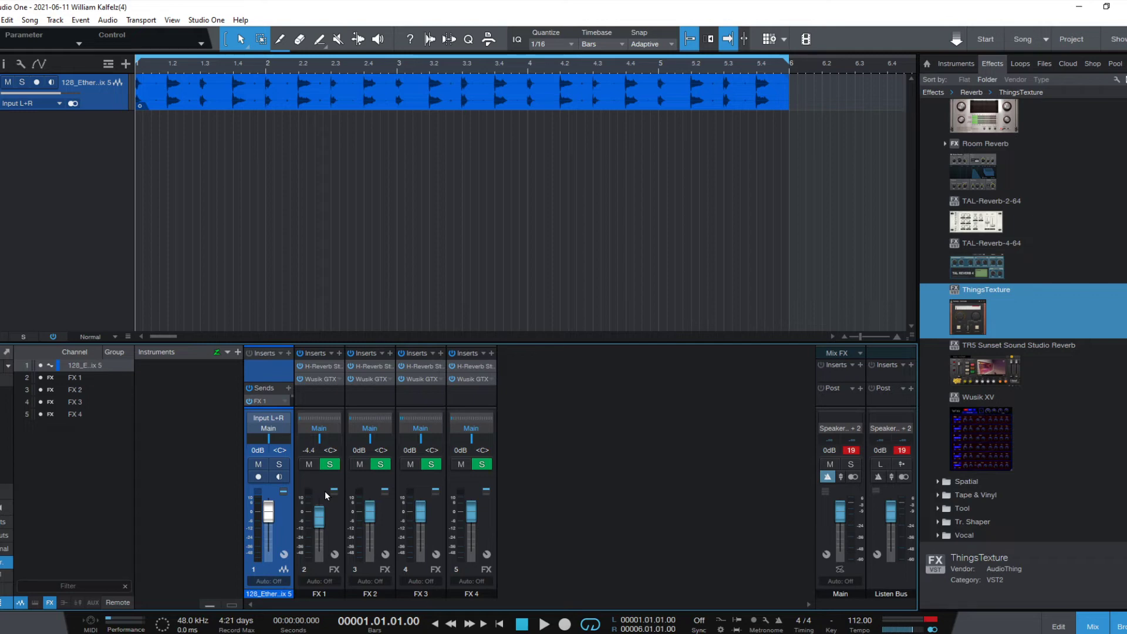
key(space)
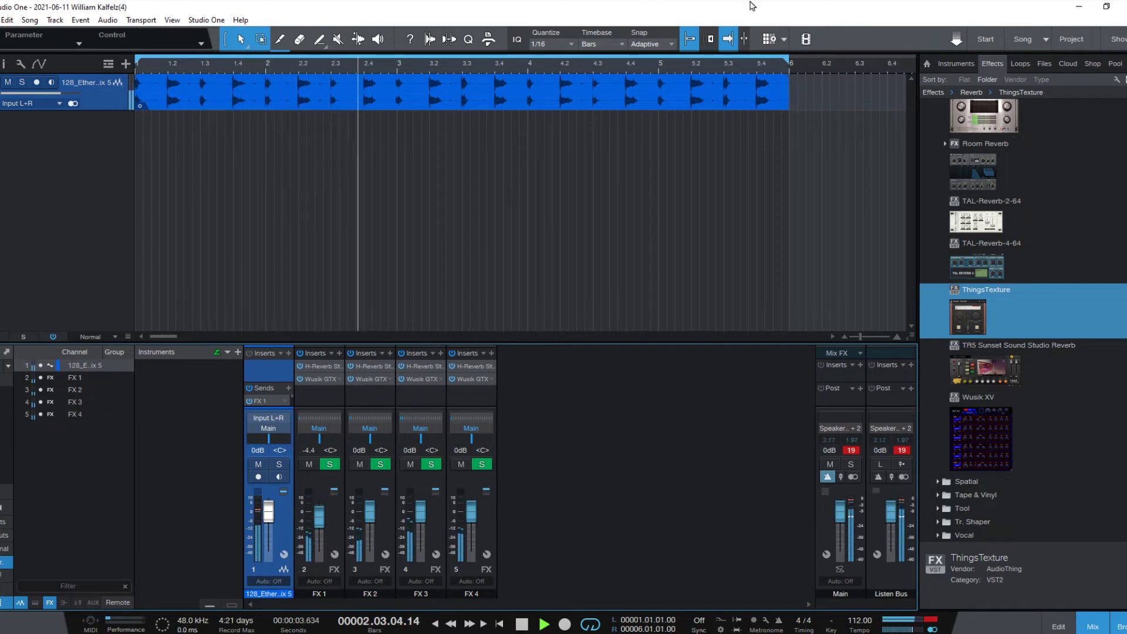
key(space)
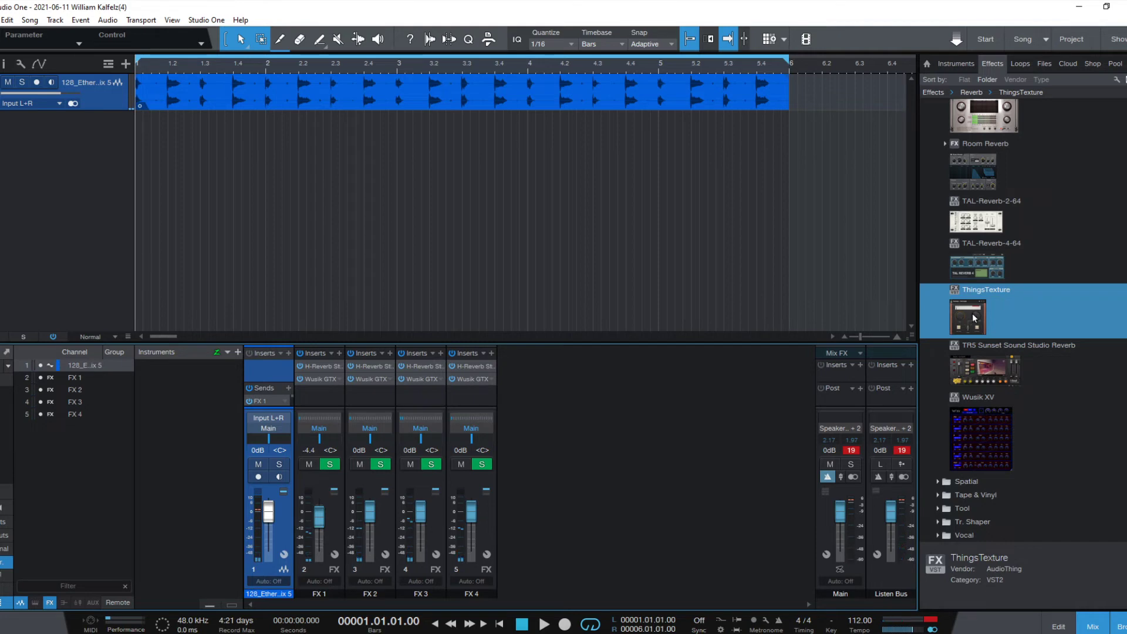
Step: Add TR5 Sunset Sound Studio Reverb after Wusik GTX on FX 4, set its reverb type to Plate Spring, and audition the loop
drag(979, 376, 463, 392)
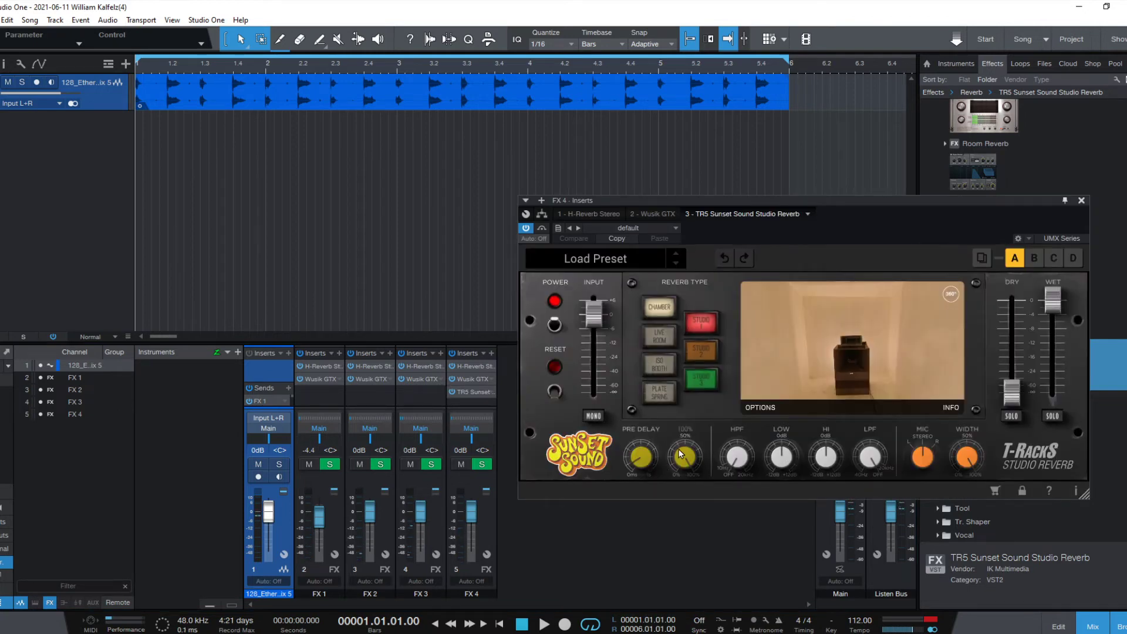
click(665, 401)
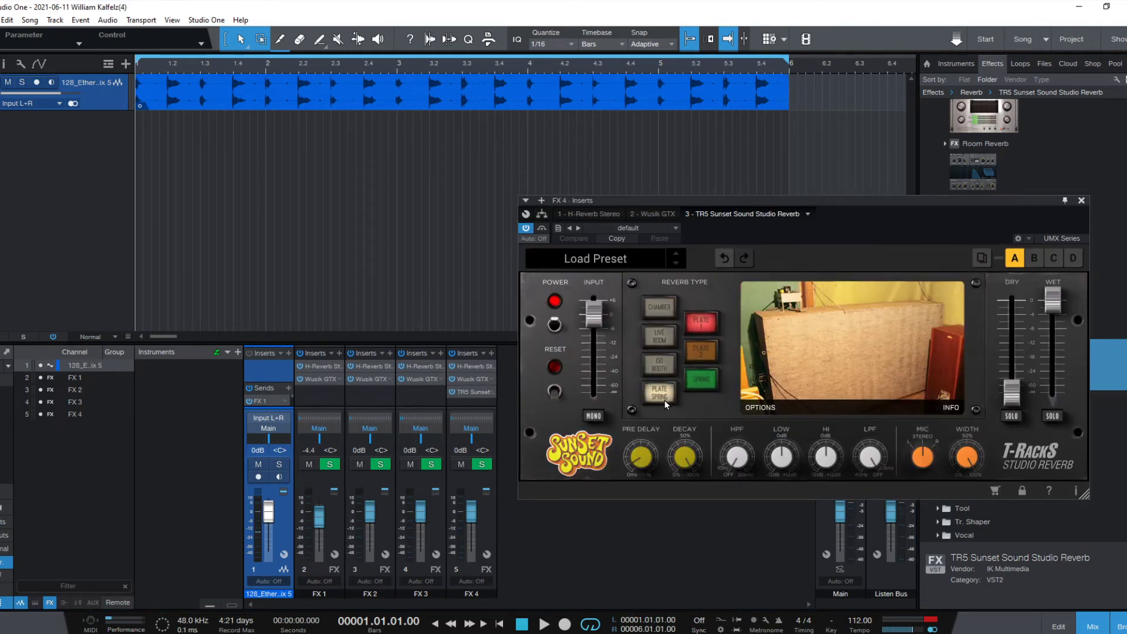
key(space)
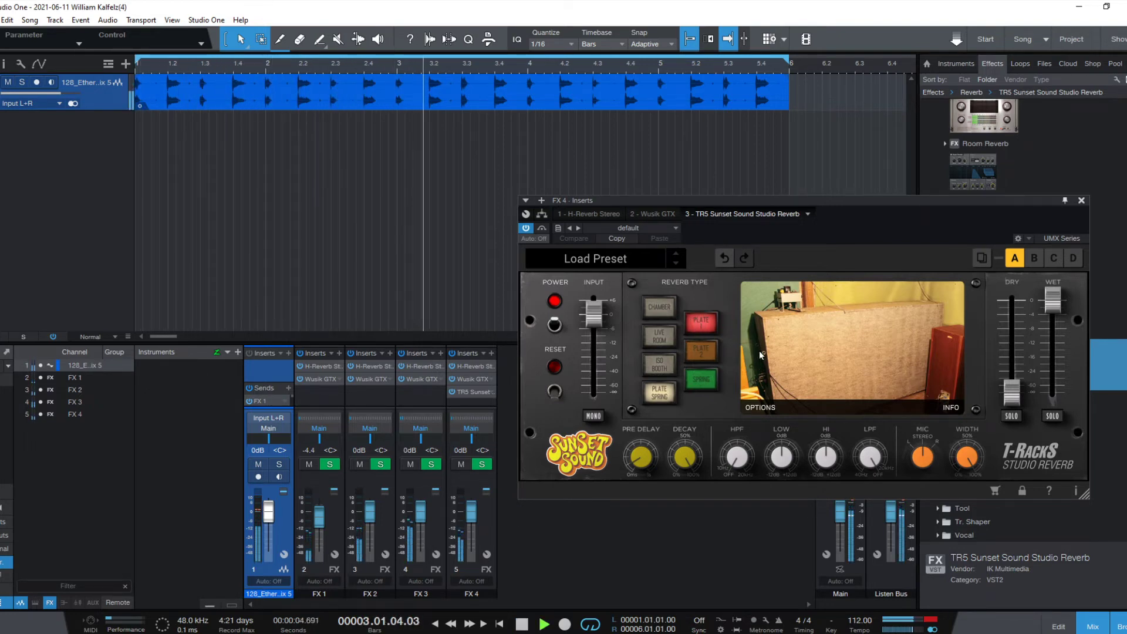
click(1081, 201)
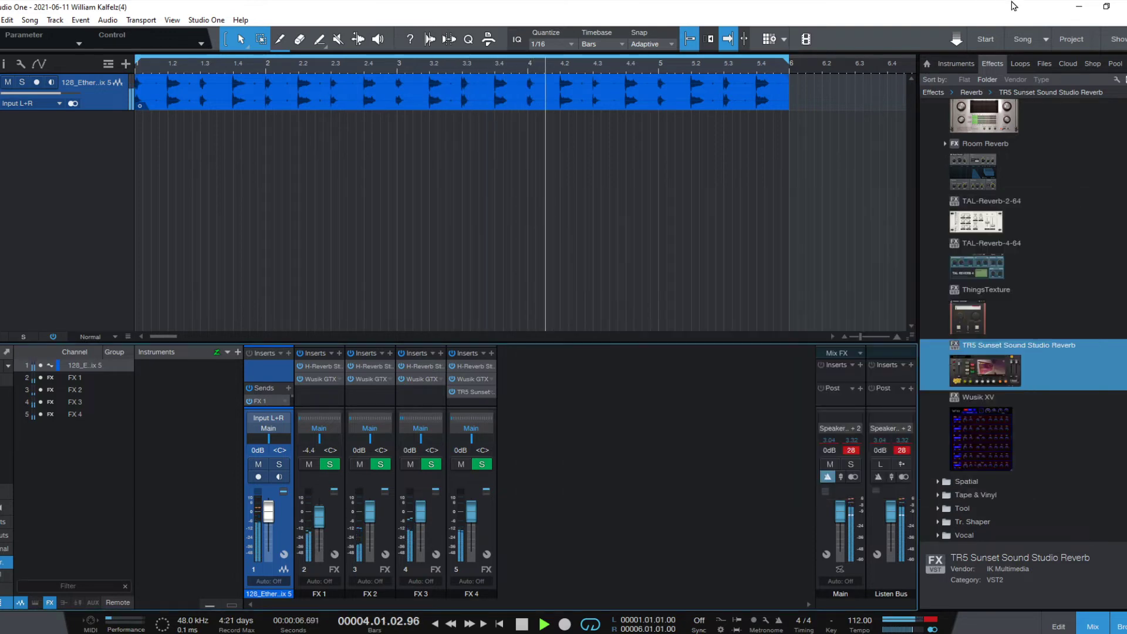
key(space)
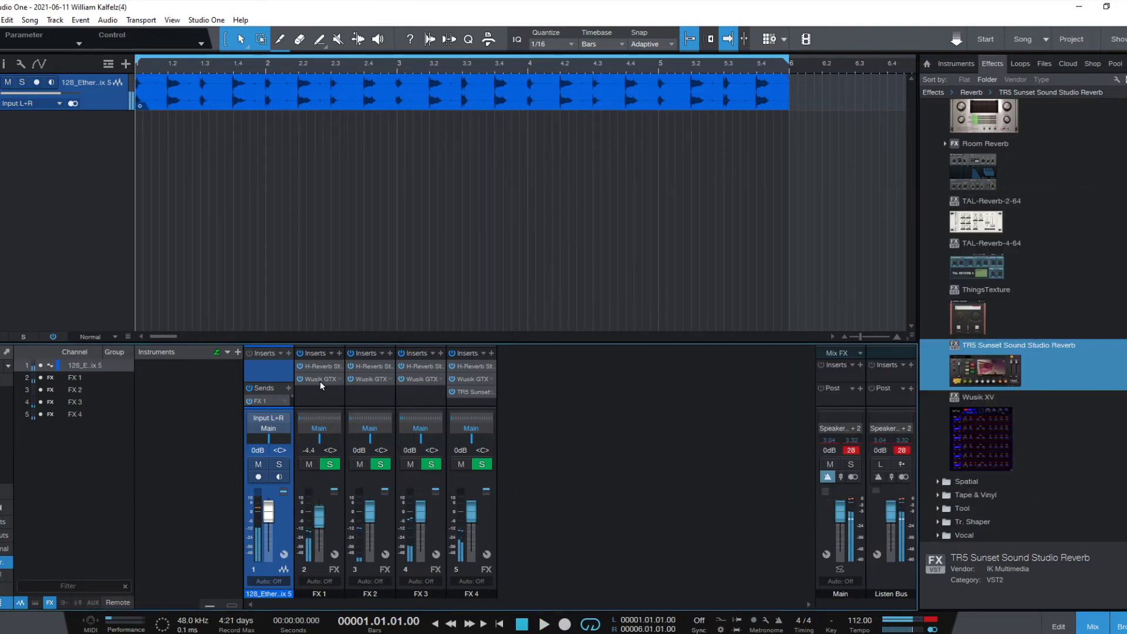
Step: Open Wusik GTX on FX 1 and slightly raise its Hold and Threshold while auditioning the loop
click(321, 380)
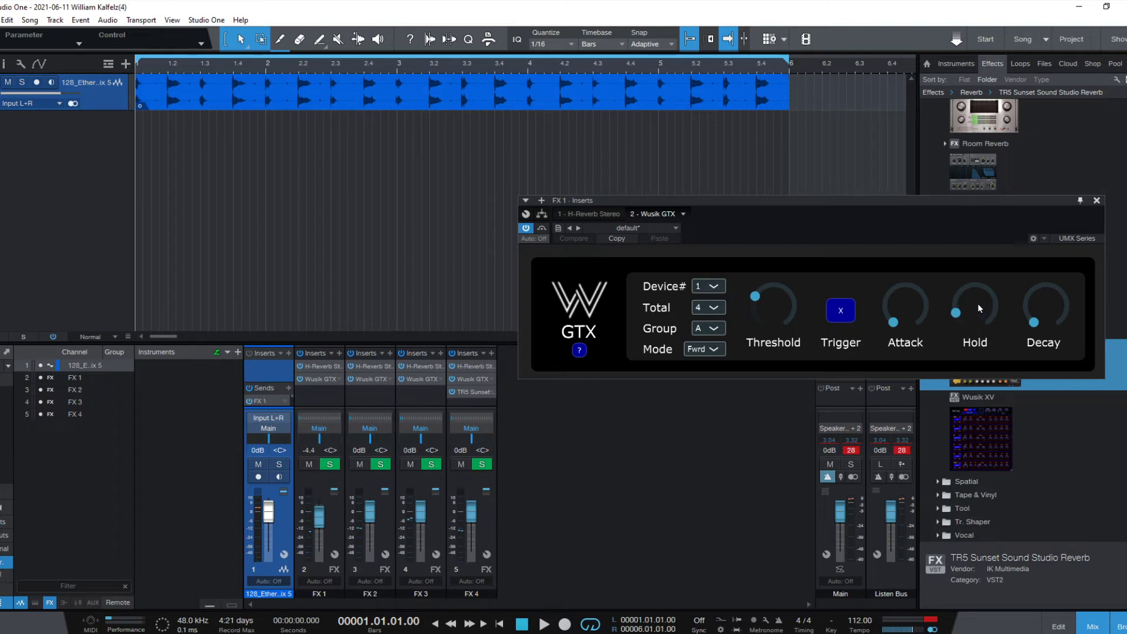
key(space)
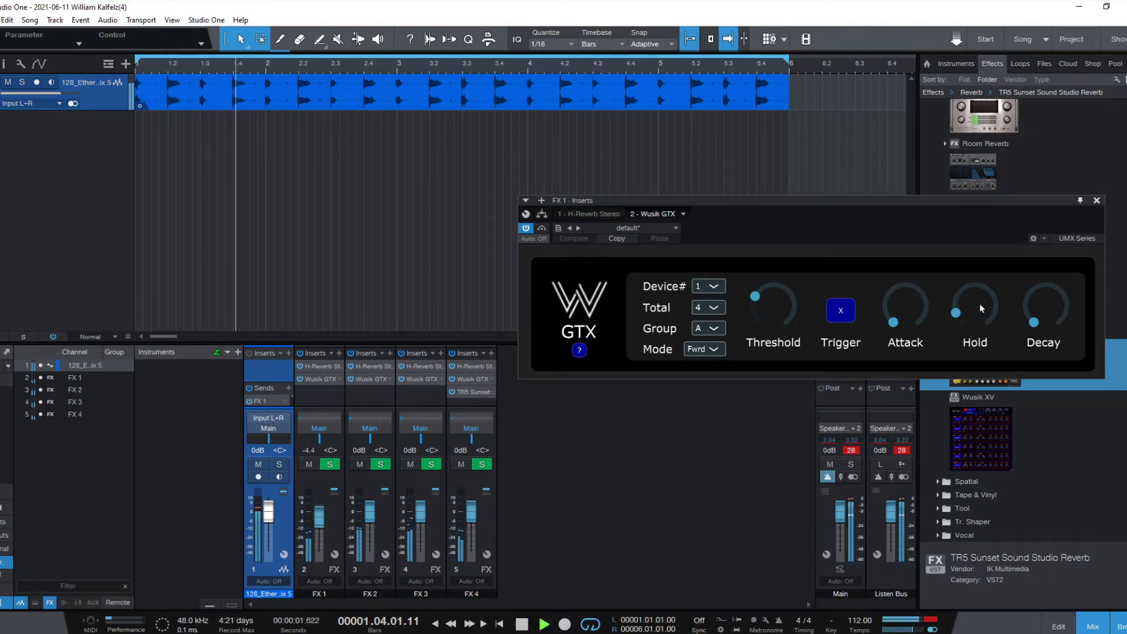
drag(981, 304, 979, 303)
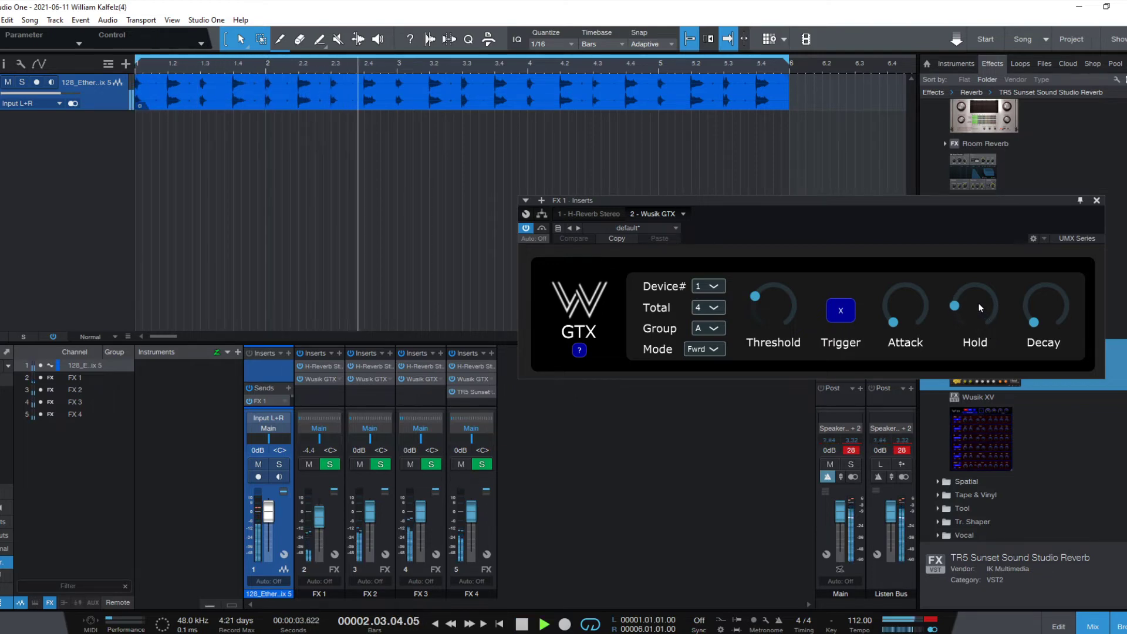
drag(768, 314, 769, 305)
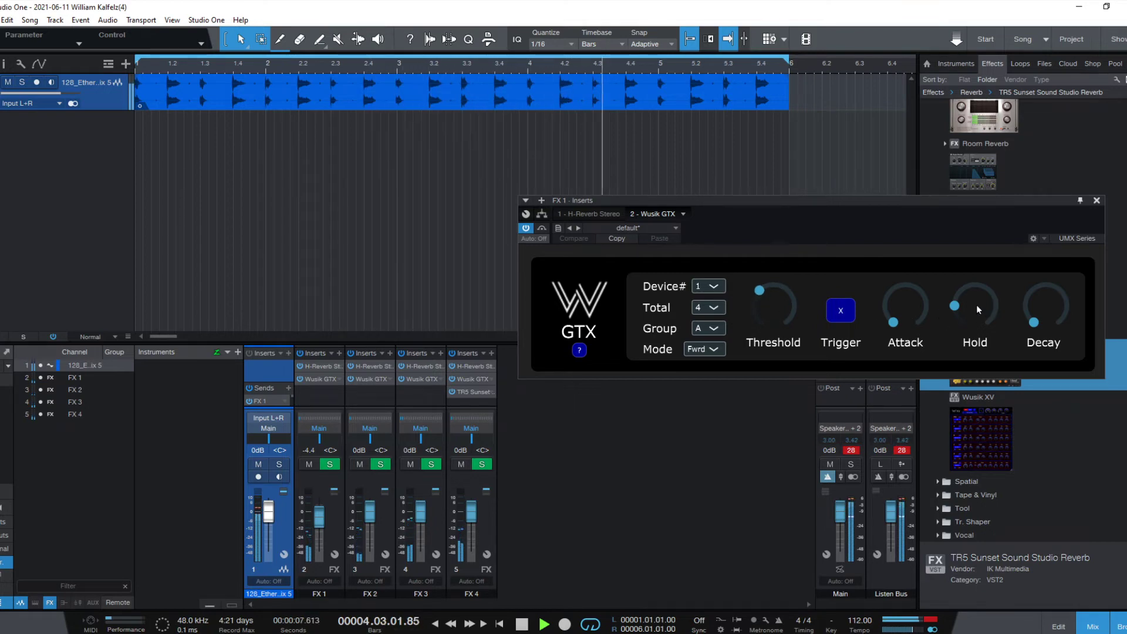
drag(775, 298, 772, 302)
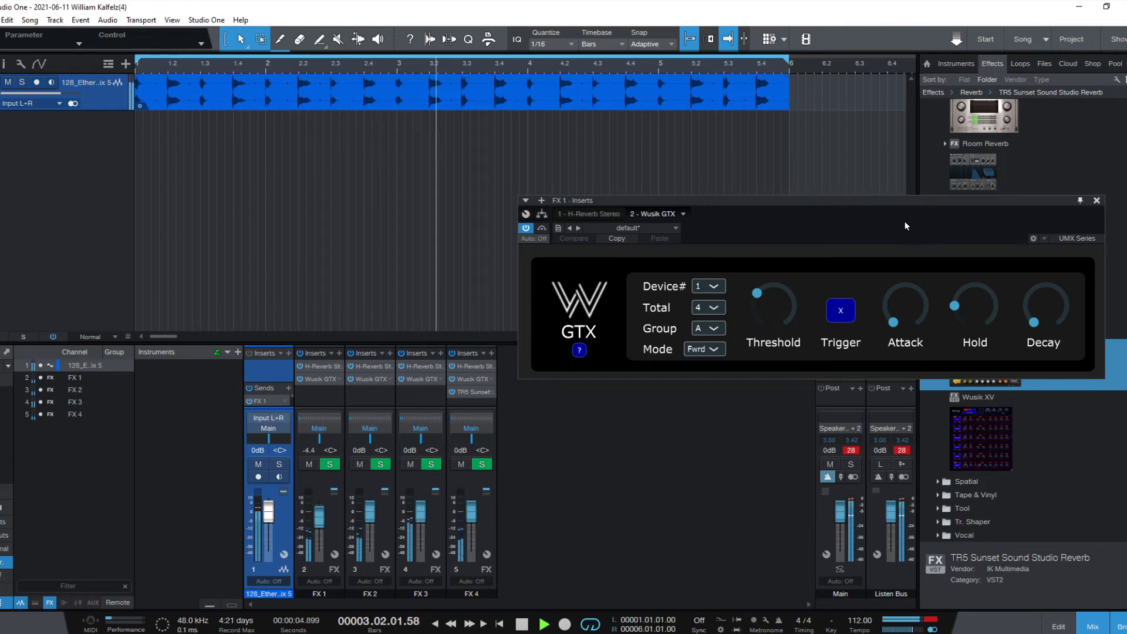
key(space)
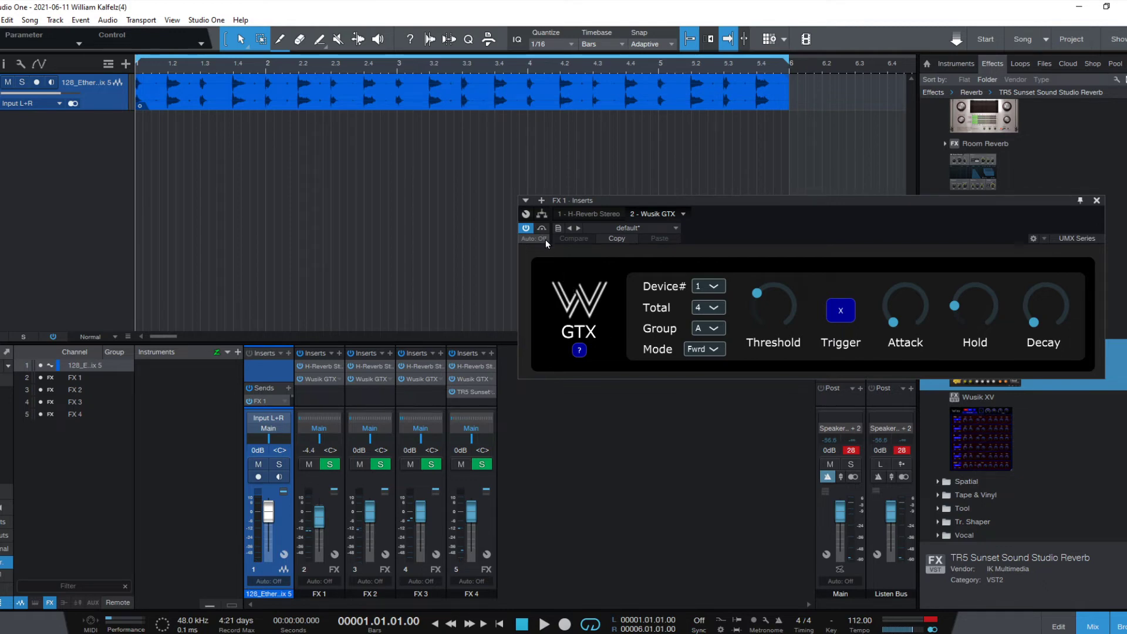
Step: Turn the FX 1 gate's Threshold to maximum, set its automation mode to Write, and record Trigger changes during playback
key(space)
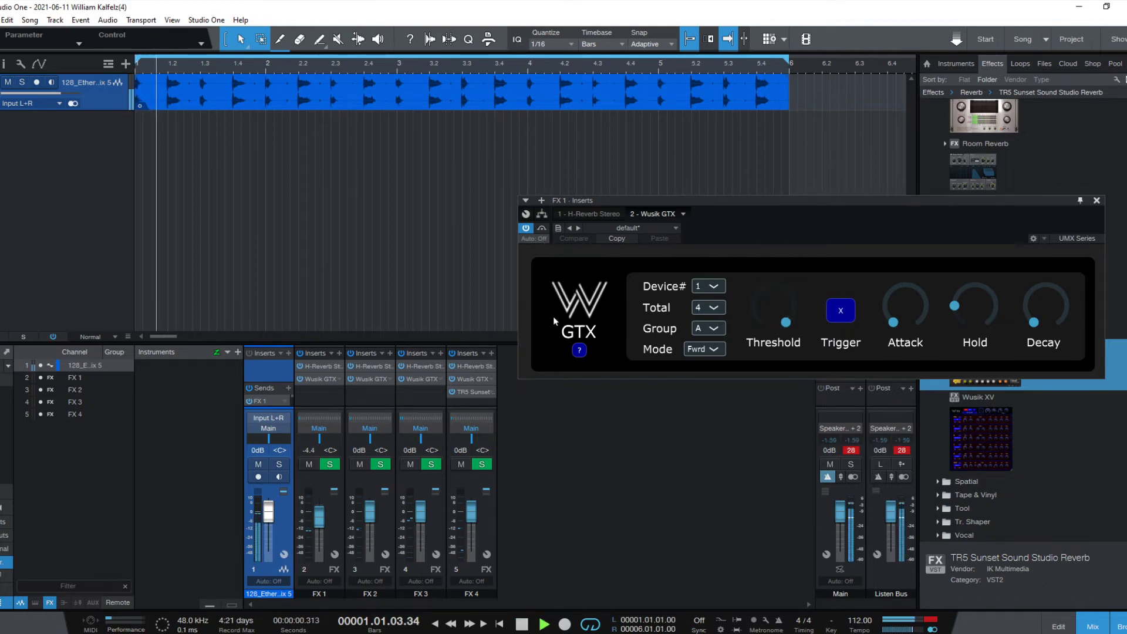
click(544, 239)
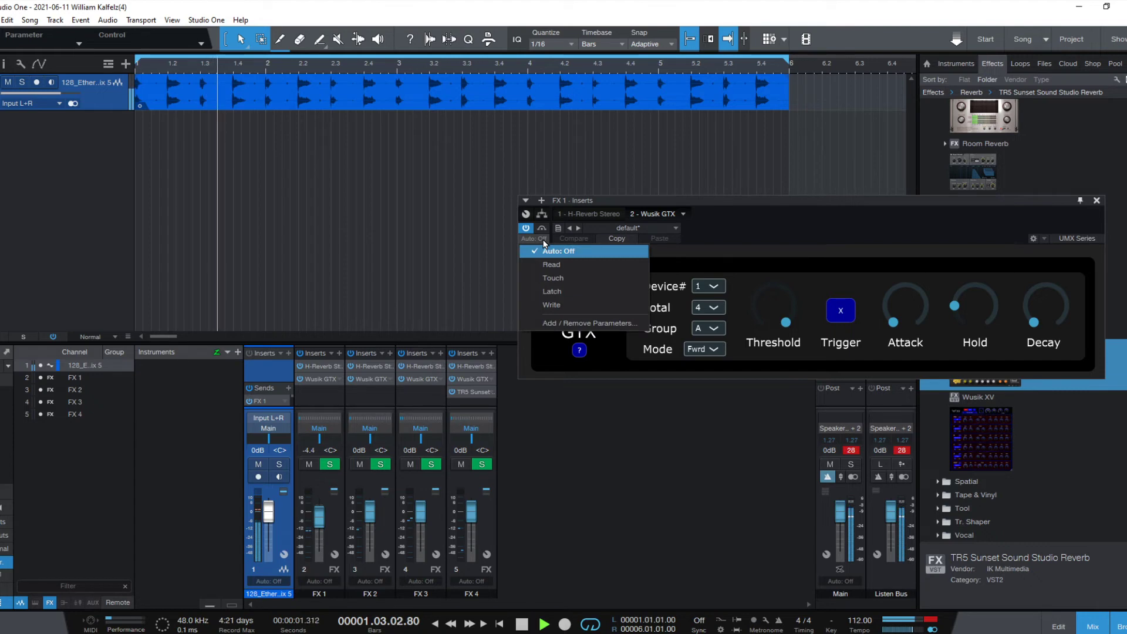
click(579, 302)
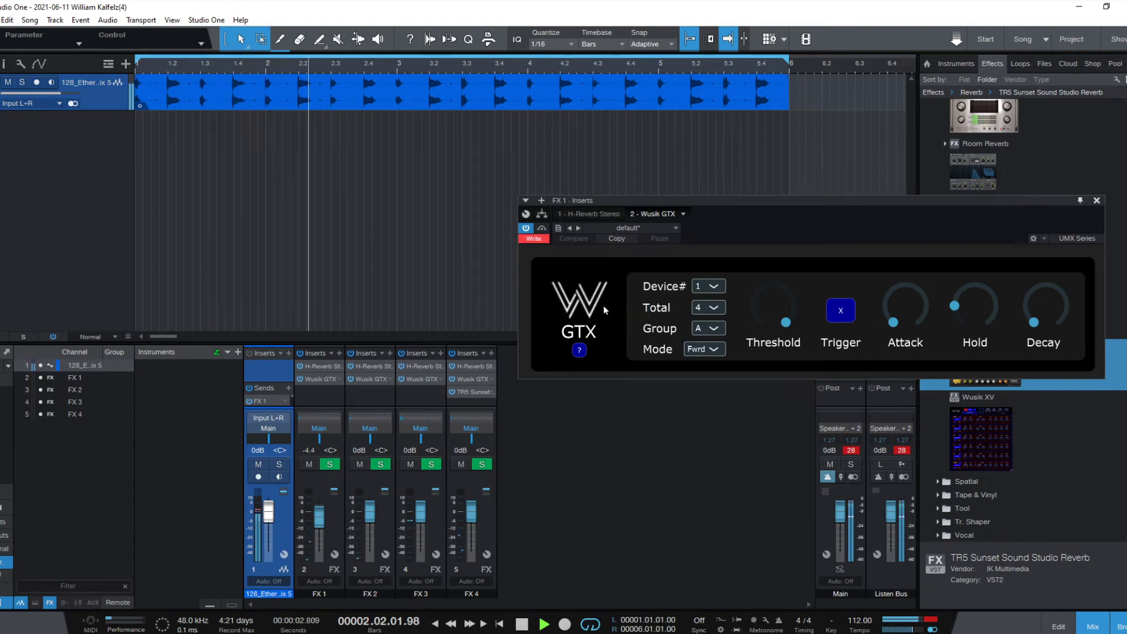
click(840, 313)
click(840, 313)
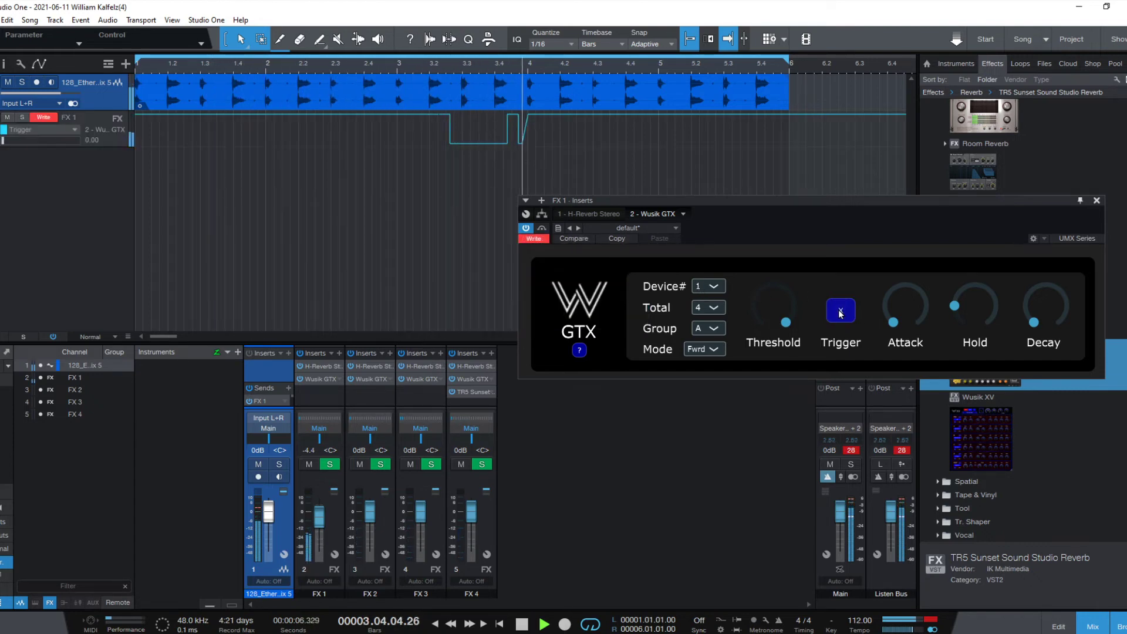
click(840, 312)
click(839, 313)
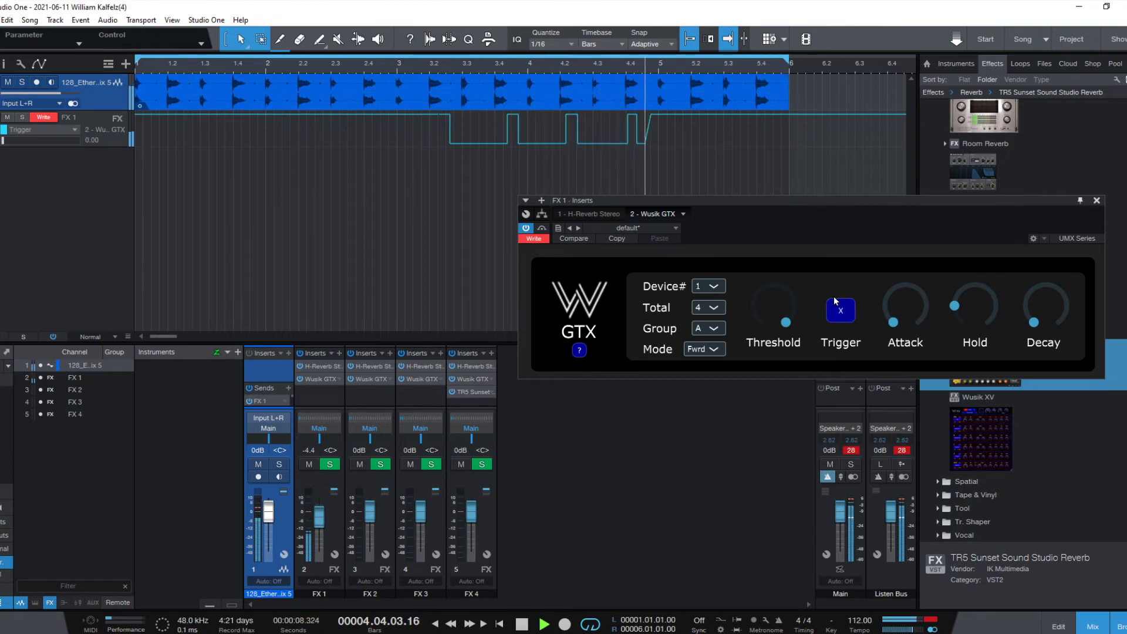
key(space)
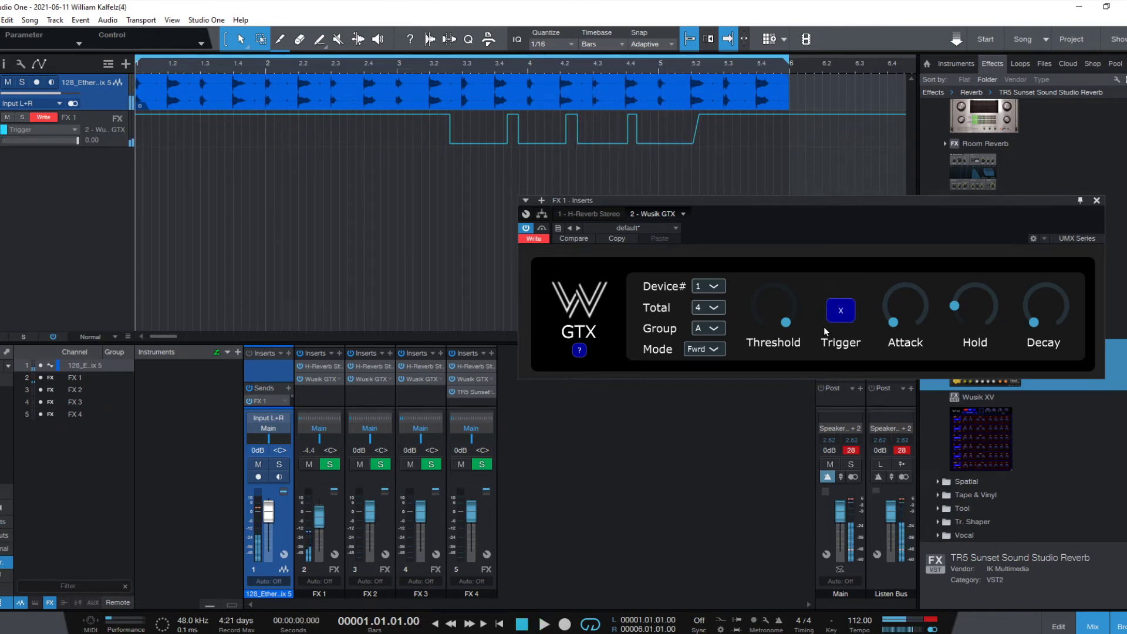
key(space)
click(839, 312)
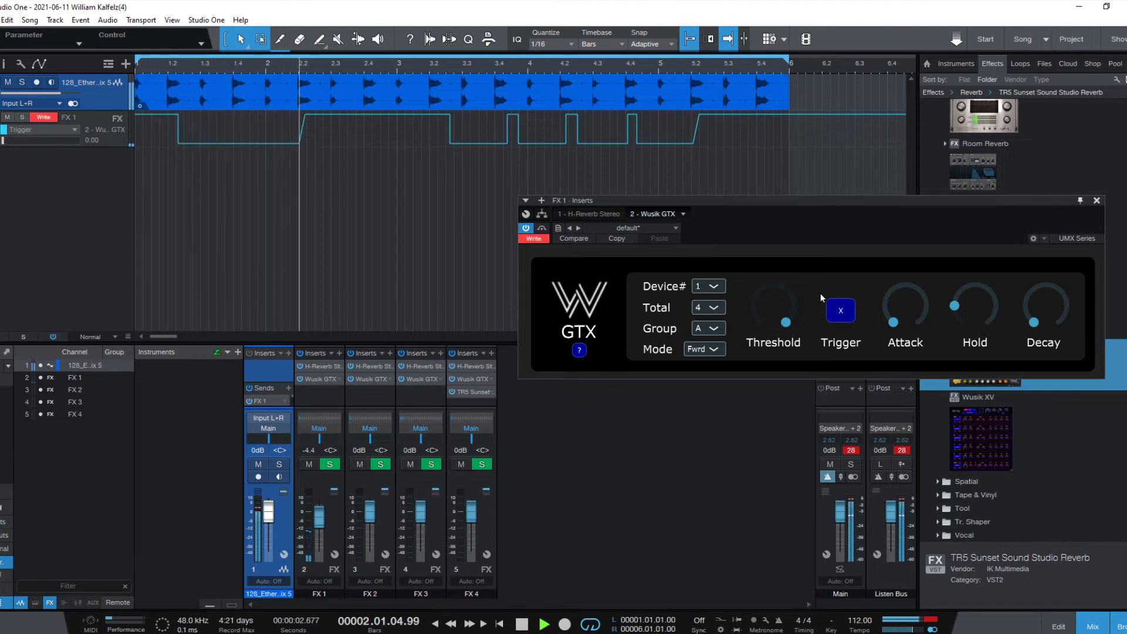
key(space)
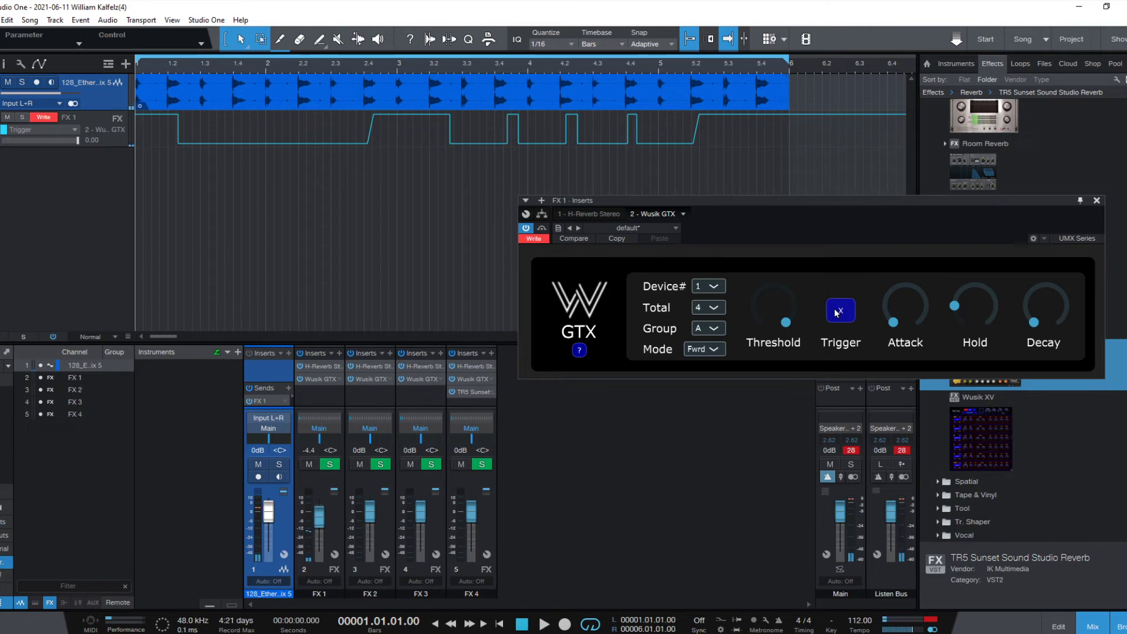
Step: Record a fresh pass of Trigger pulses for the FX 1 gate from the song start, and set its automation mode to Read
key(space)
click(837, 311)
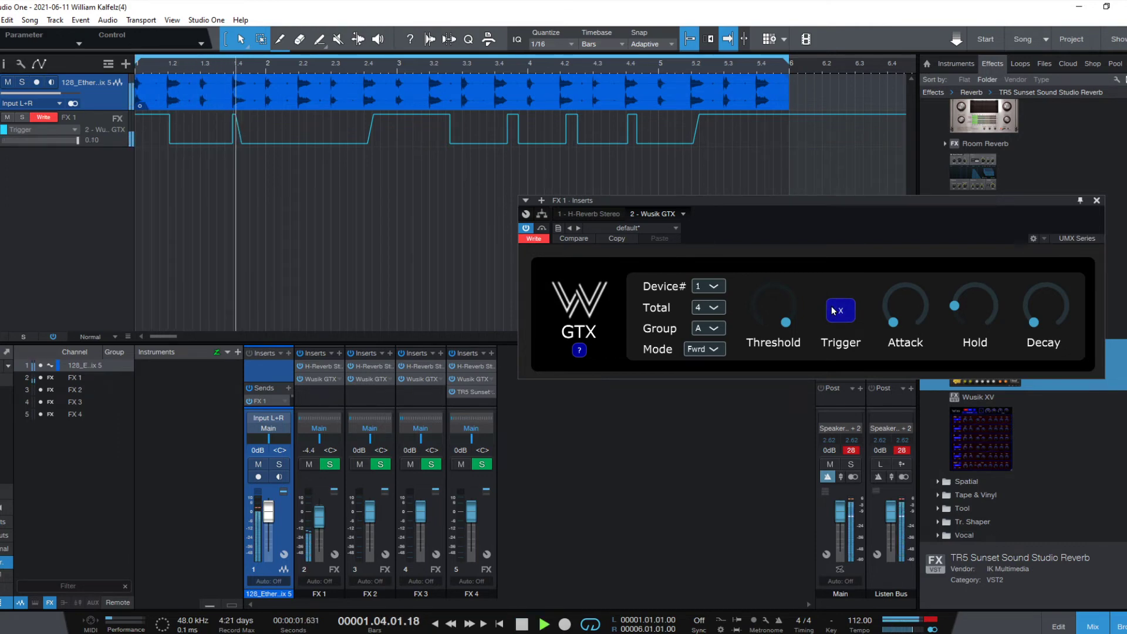
click(834, 311)
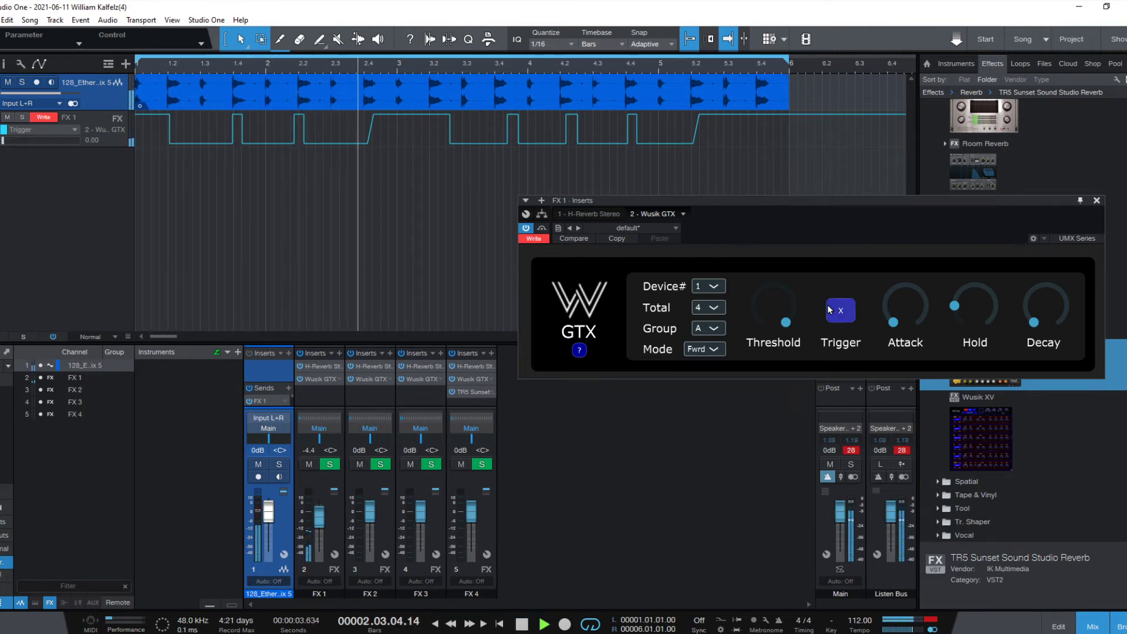
click(833, 310)
click(834, 310)
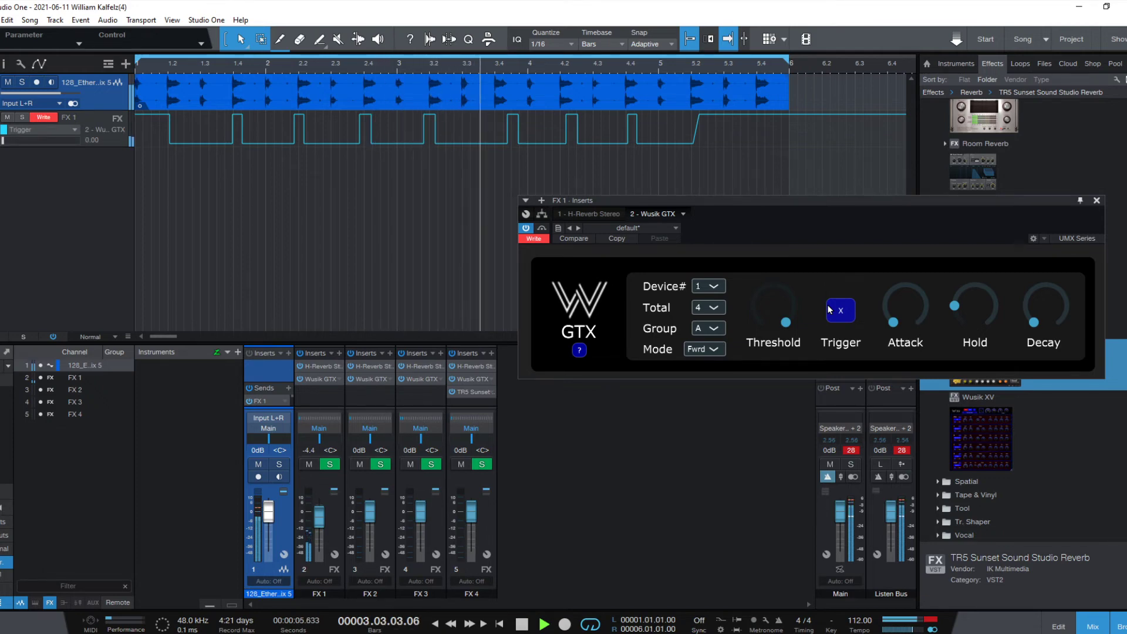
click(829, 310)
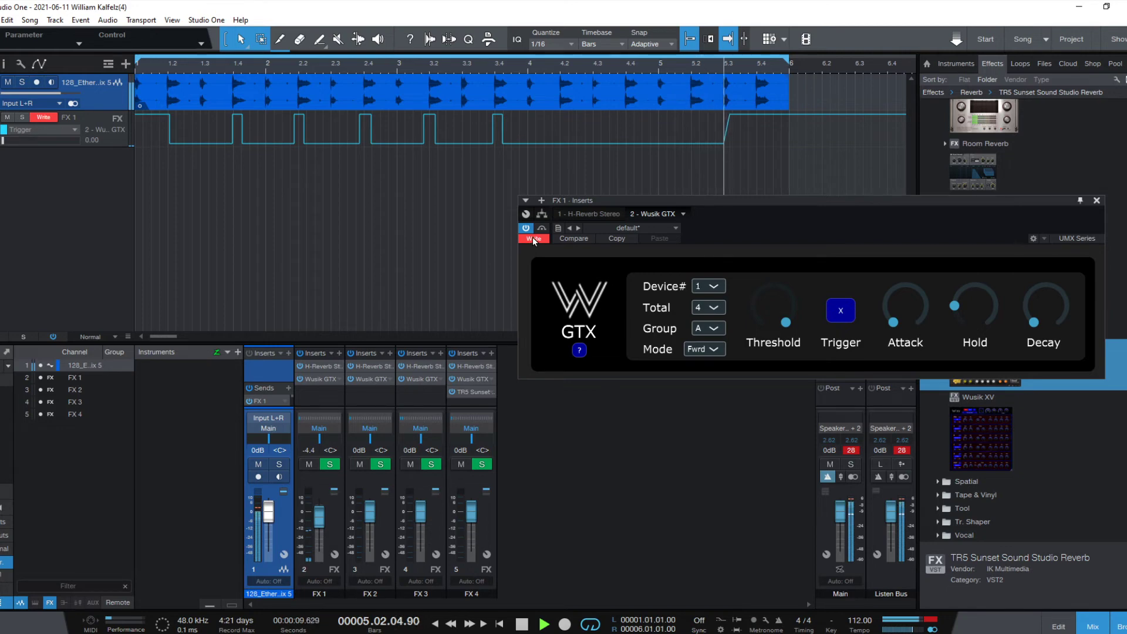
key(space)
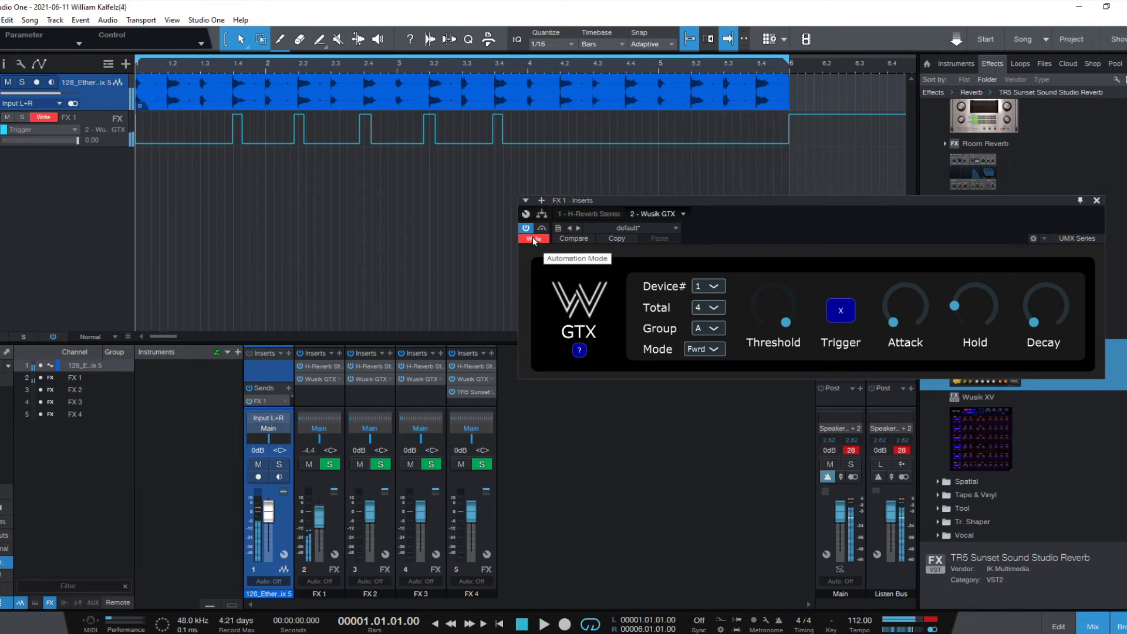
click(535, 239)
click(546, 279)
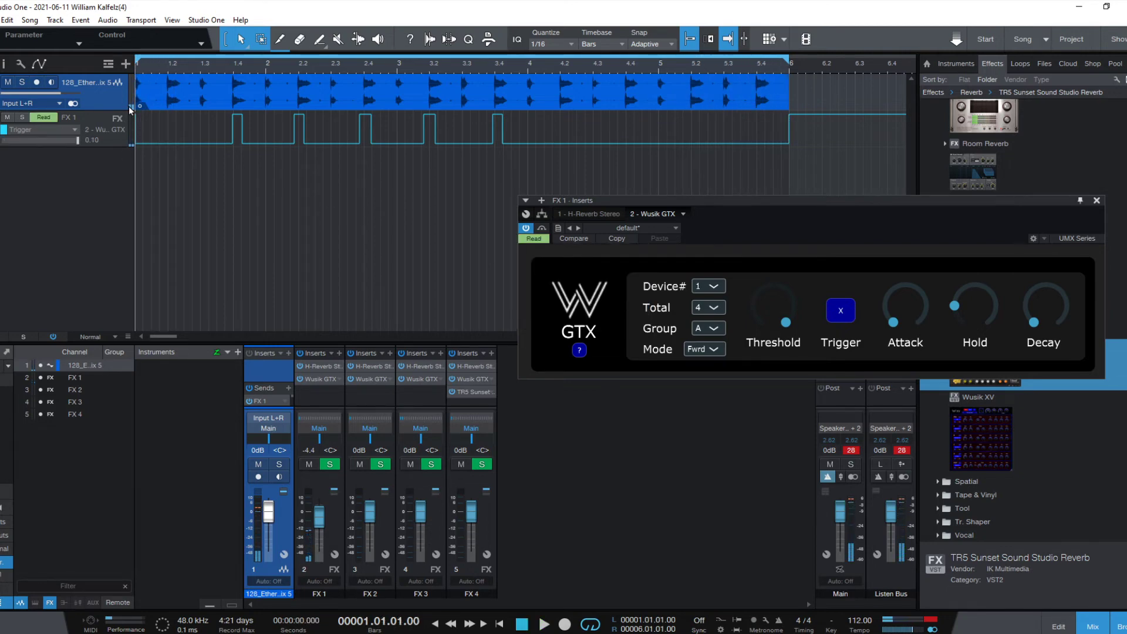
Step: Shift the rising edge of the FX 1 Trigger pulse near 2.2 slightly later, keeping the edge vertical
click(134, 138)
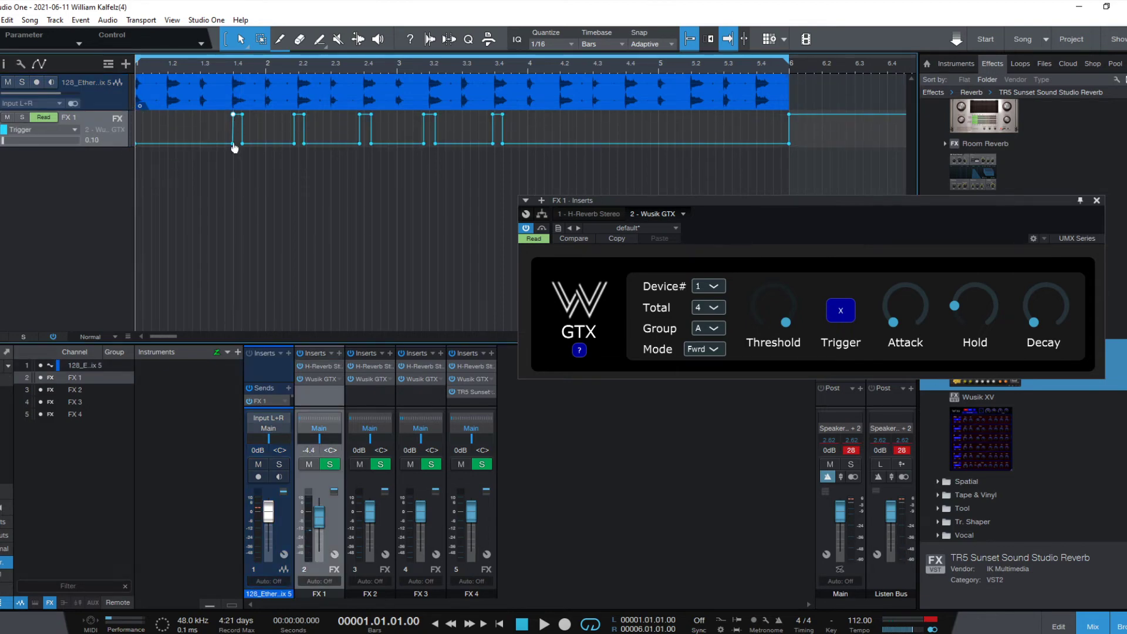
drag(233, 145, 234, 143)
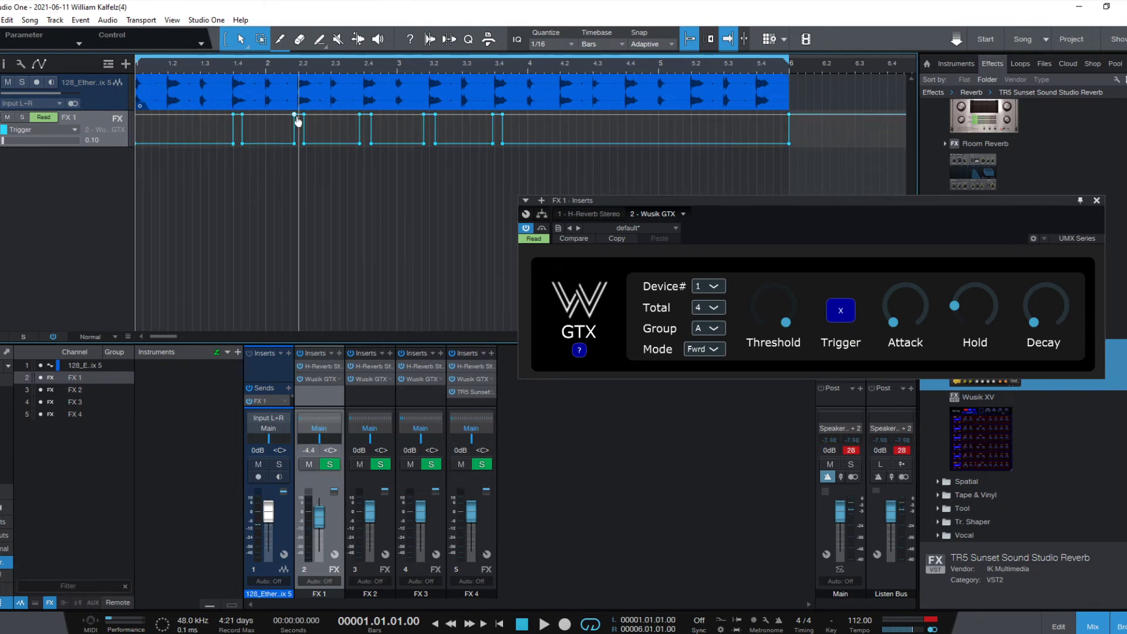
drag(295, 115, 299, 115)
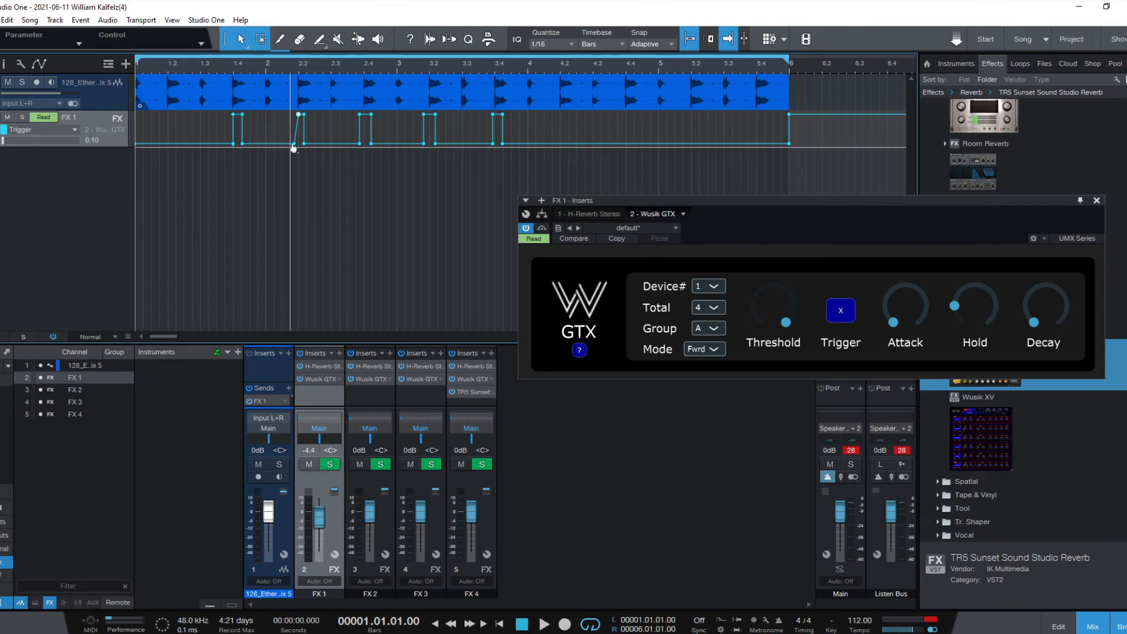
click(291, 144)
drag(294, 150, 294, 148)
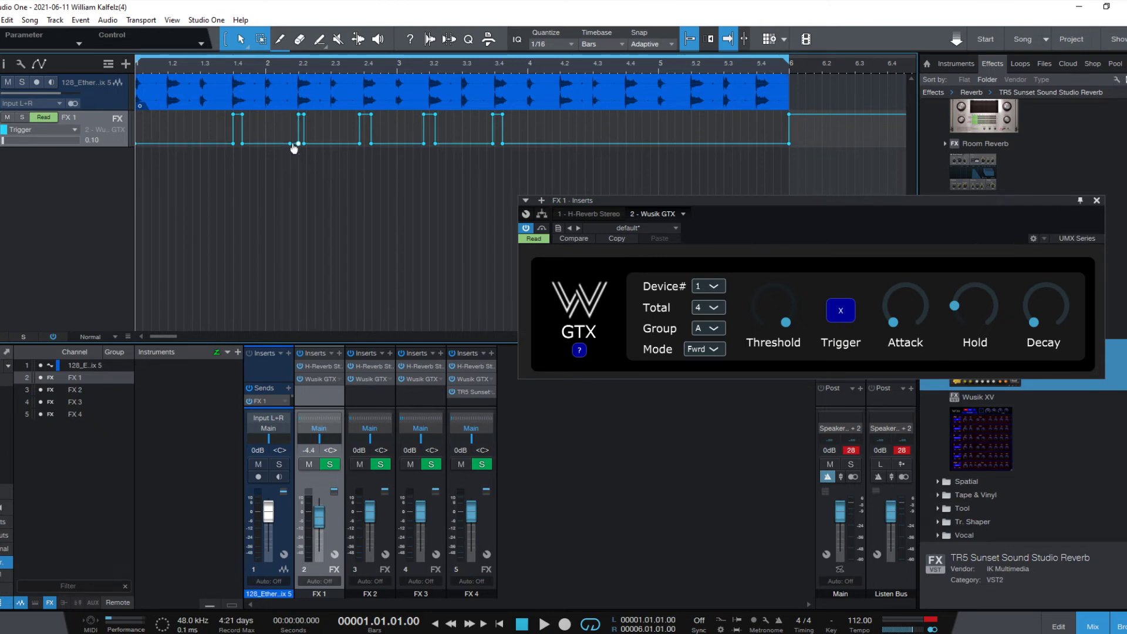
Step: Audition the loop twice with the FX 1 Trigger automation, raising the gate's Hold to about halfway
key(space)
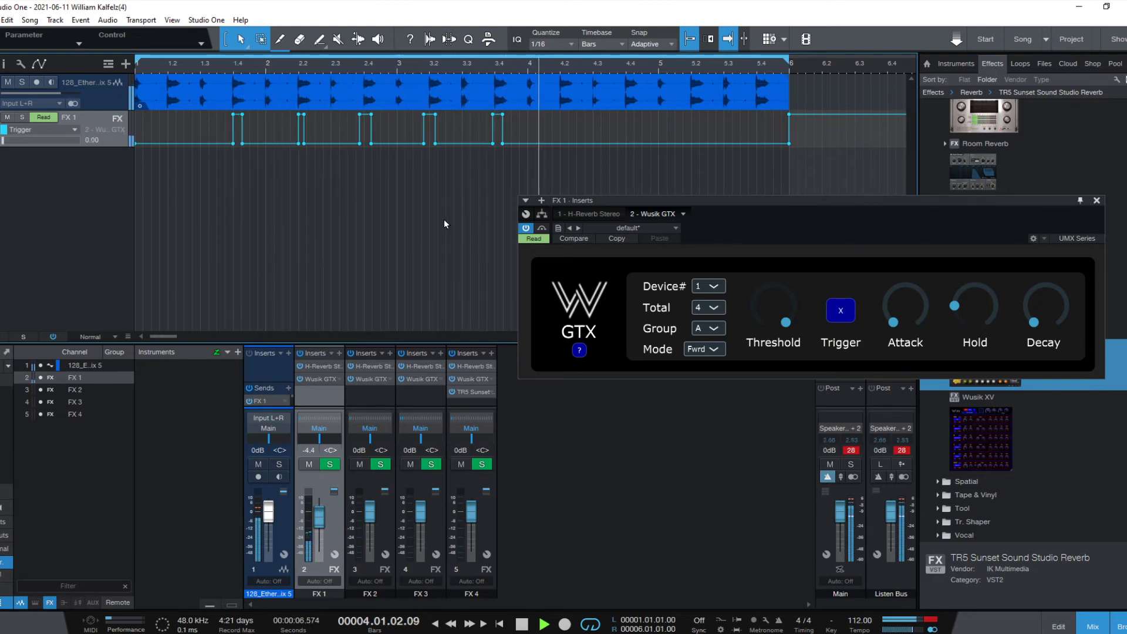
key(space)
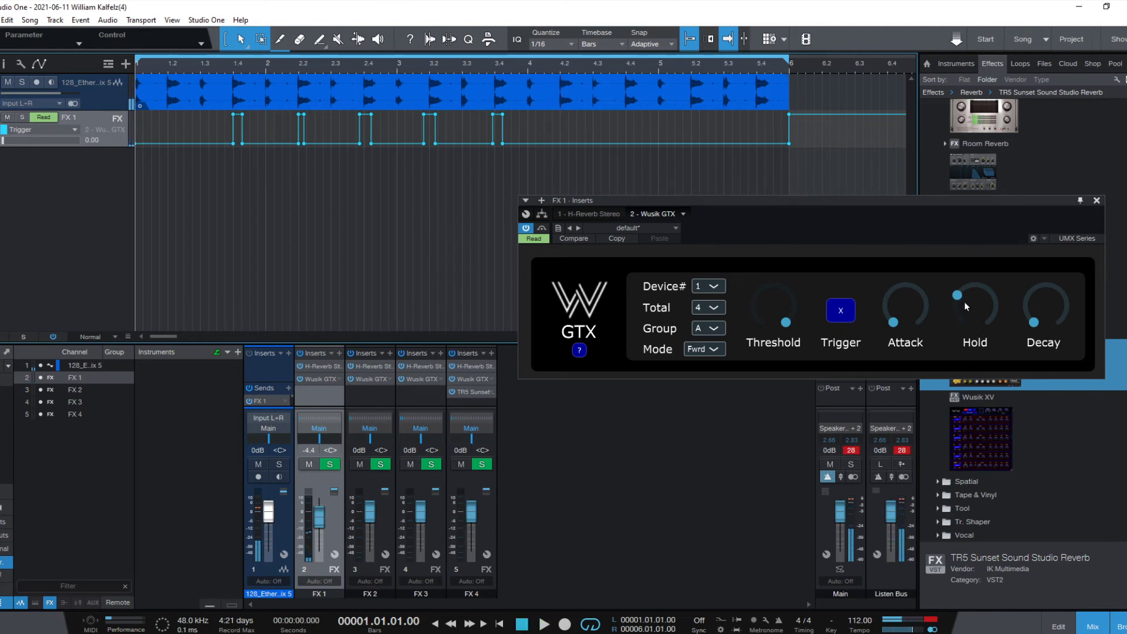
key(space)
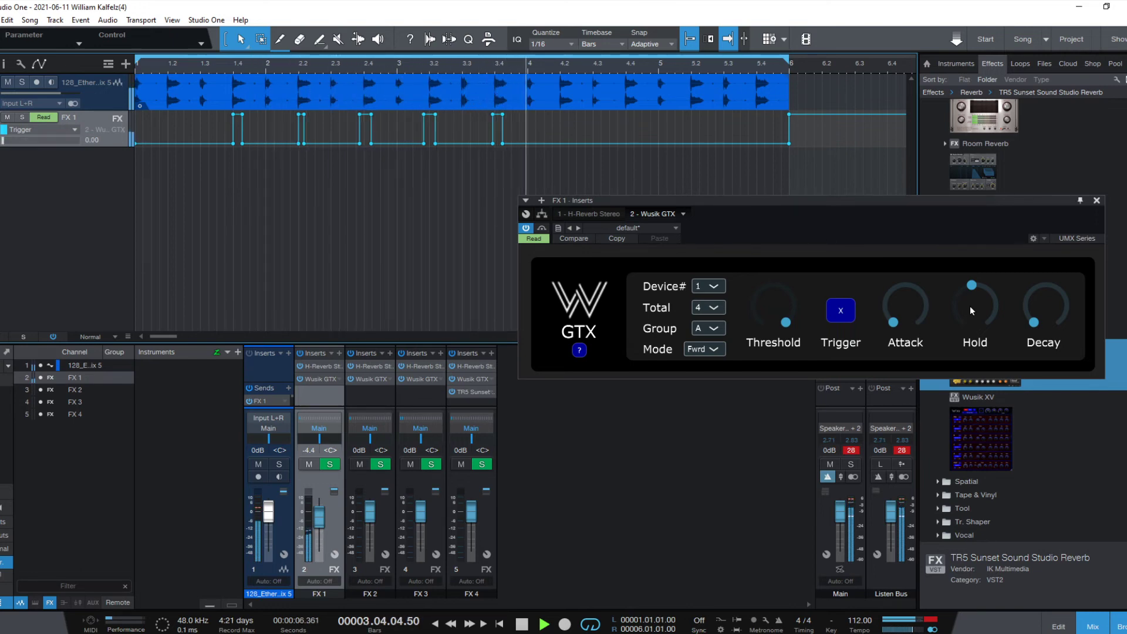
key(space)
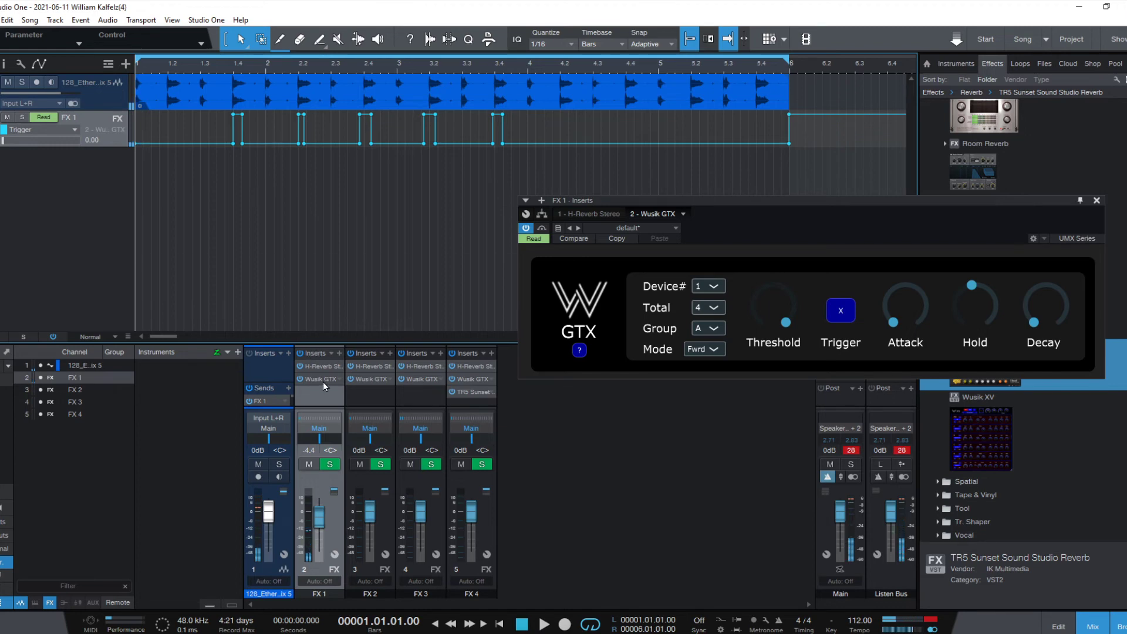
Step: Open Wusik GTX on FX 3 and set its automation mode to Latch
click(421, 379)
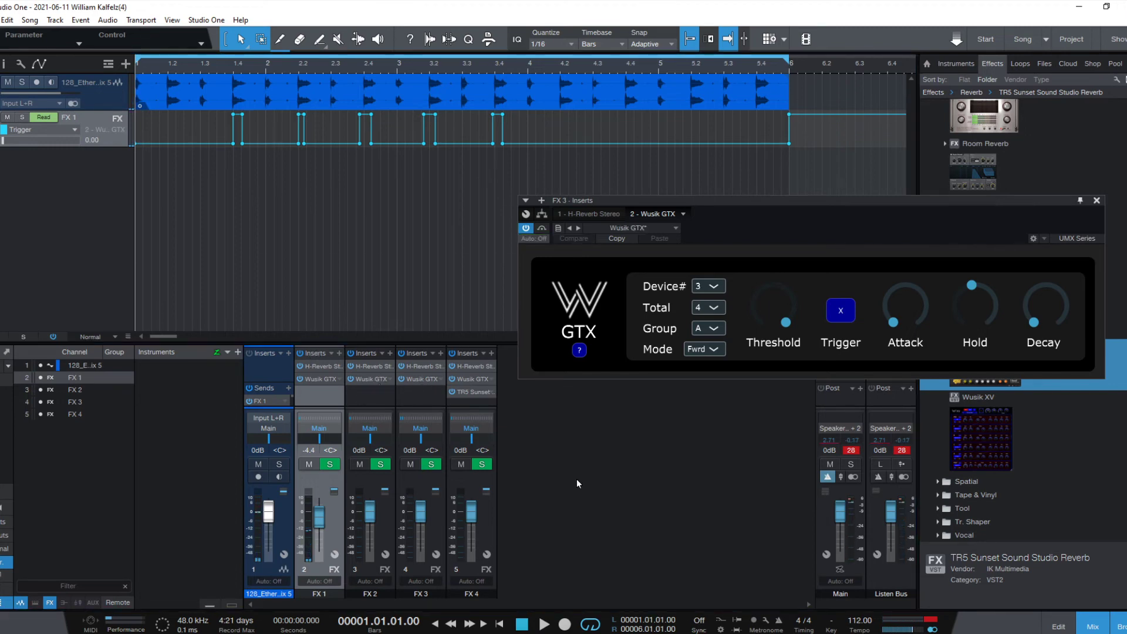
click(534, 238)
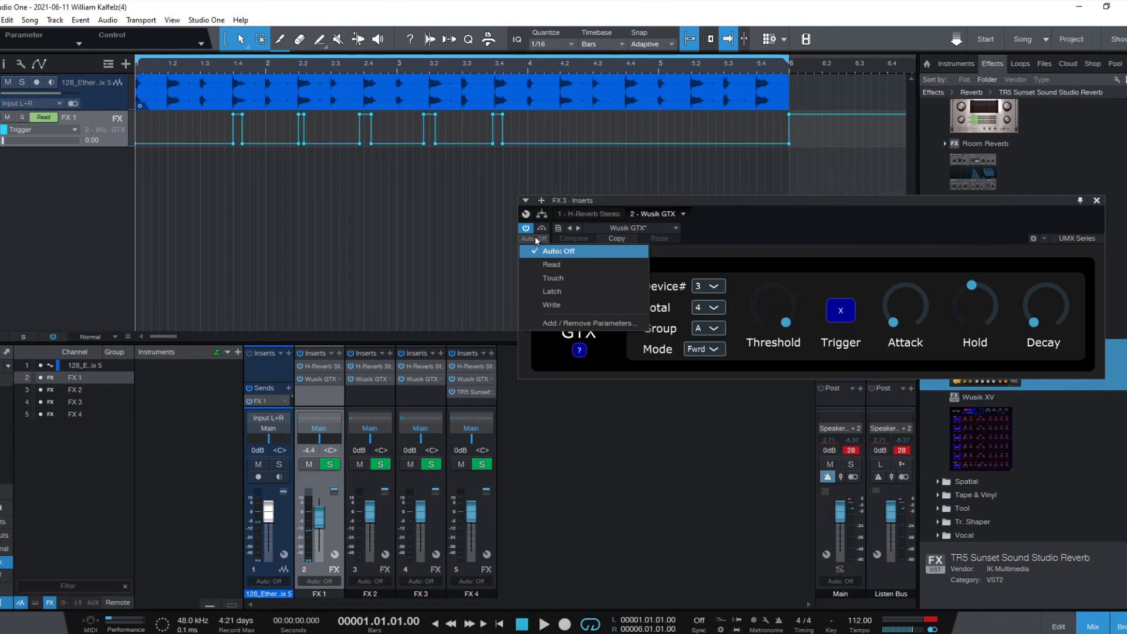
click(593, 292)
Step: Record Trigger changes for the FX 3 gate through about beat 3.3, and set its automation mode to Read
key(space)
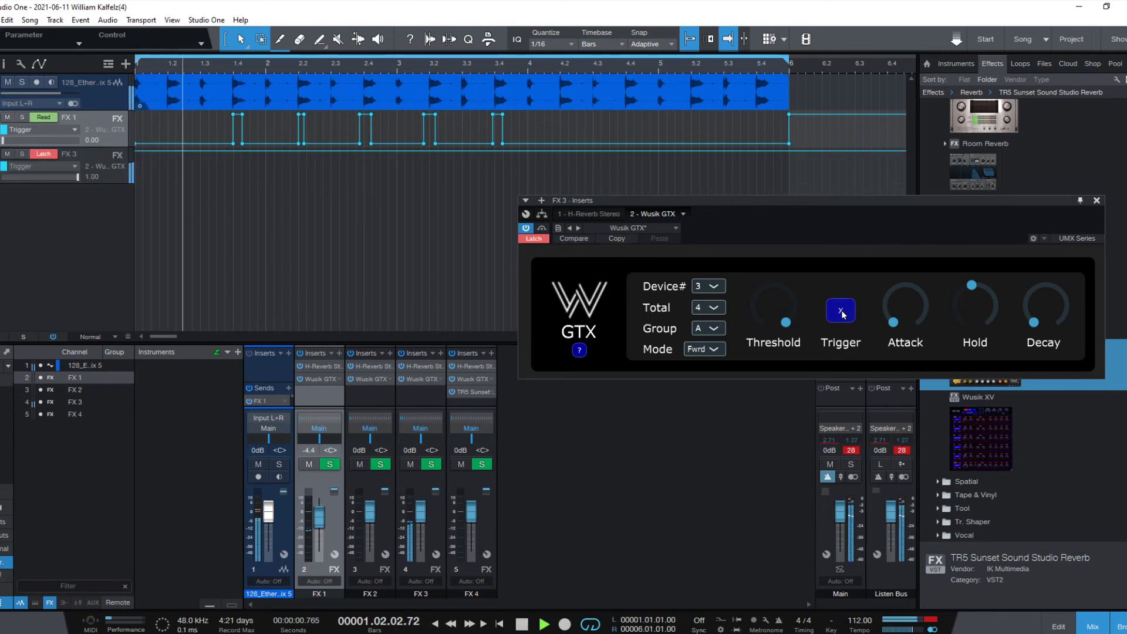
click(842, 313)
click(841, 311)
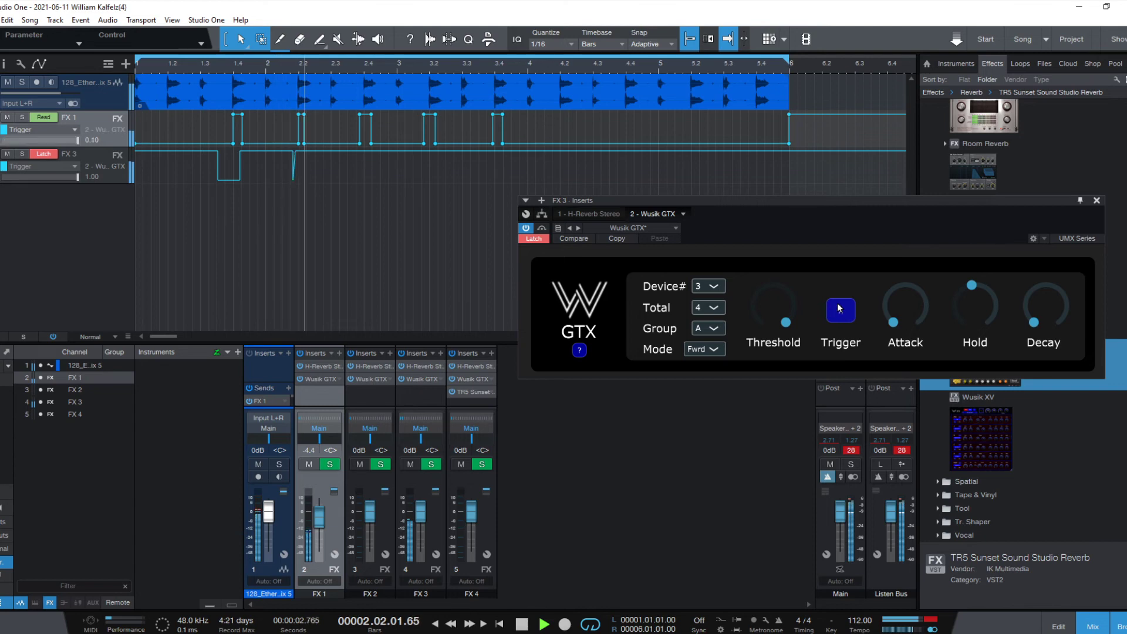
click(841, 313)
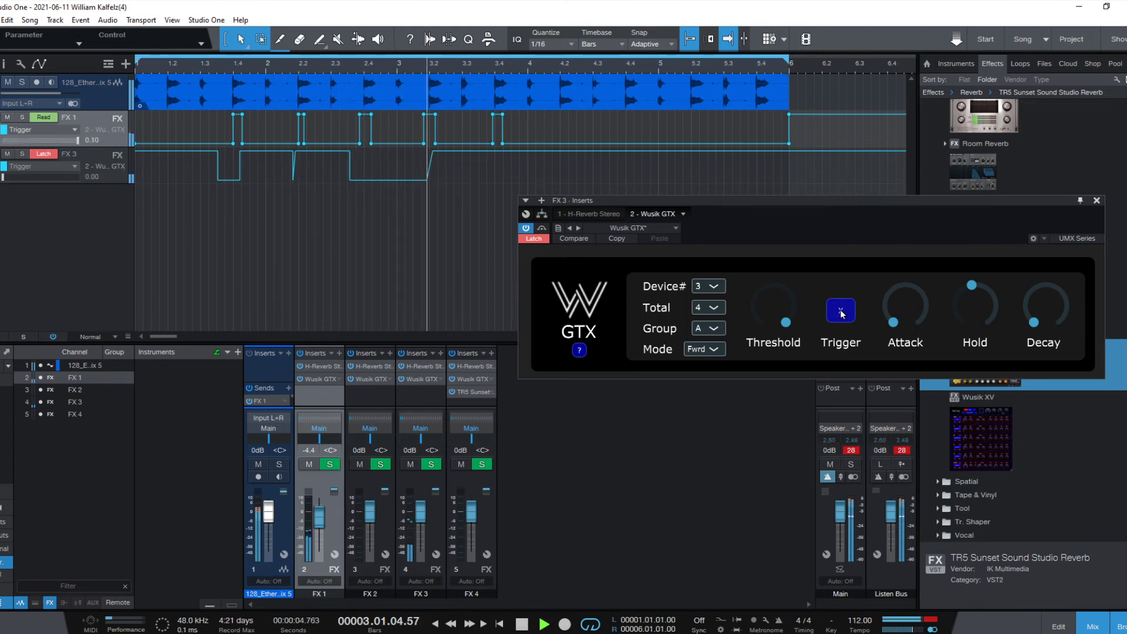
click(833, 313)
key(space)
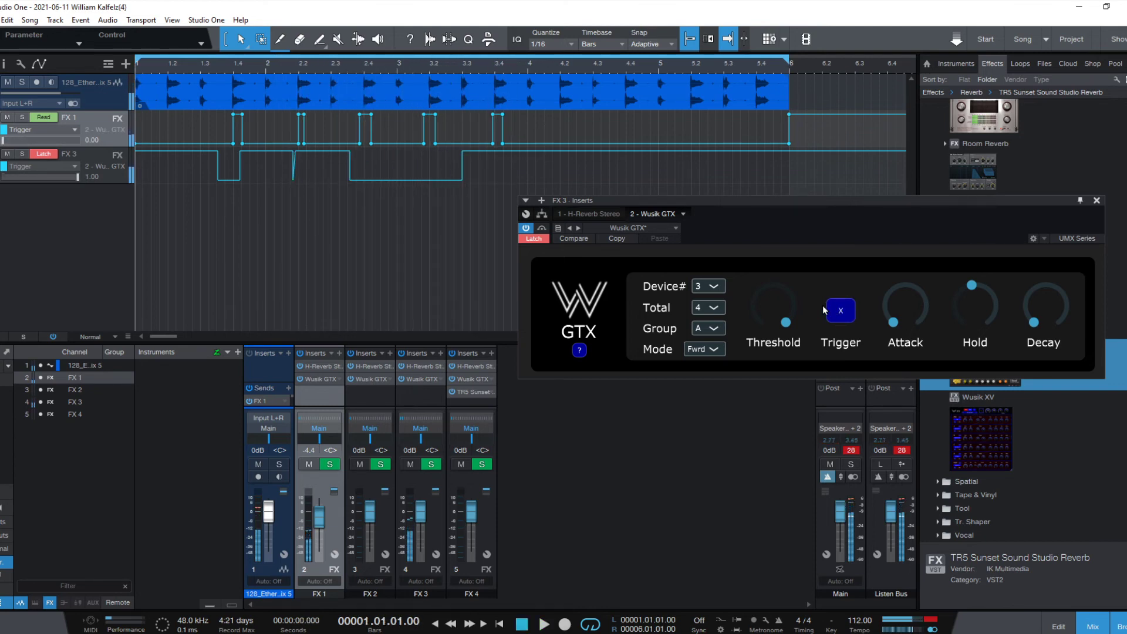
click(541, 238)
click(570, 265)
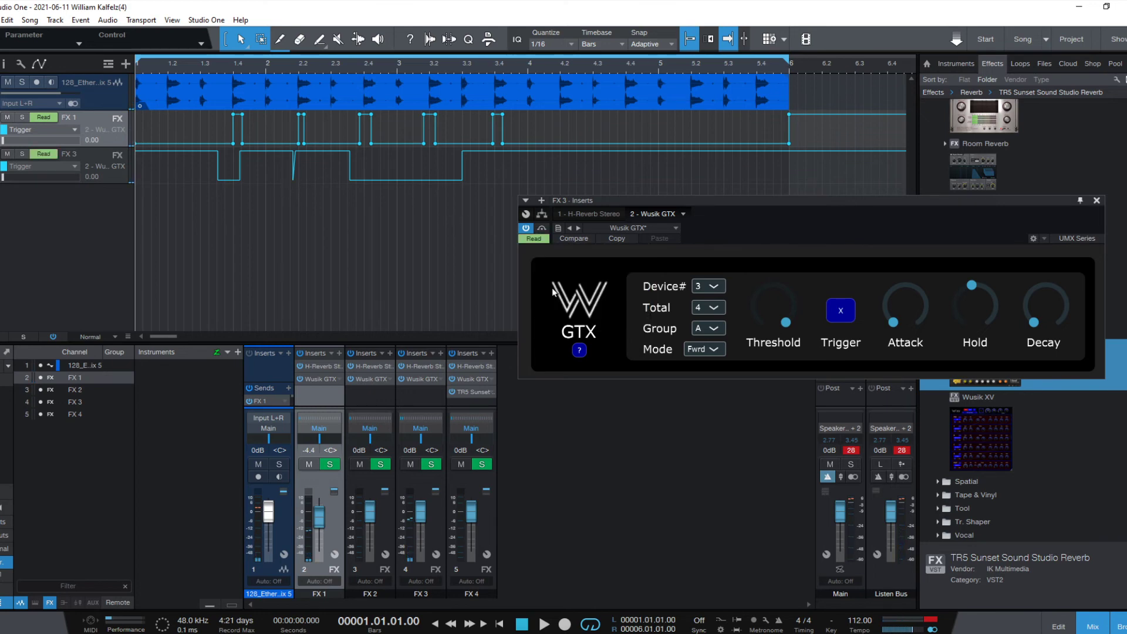
Step: Audition the loop, and remove the high points from the FX 3 Trigger automation between about 1.4 and 2.4, leaving that stretch at zero
key(space)
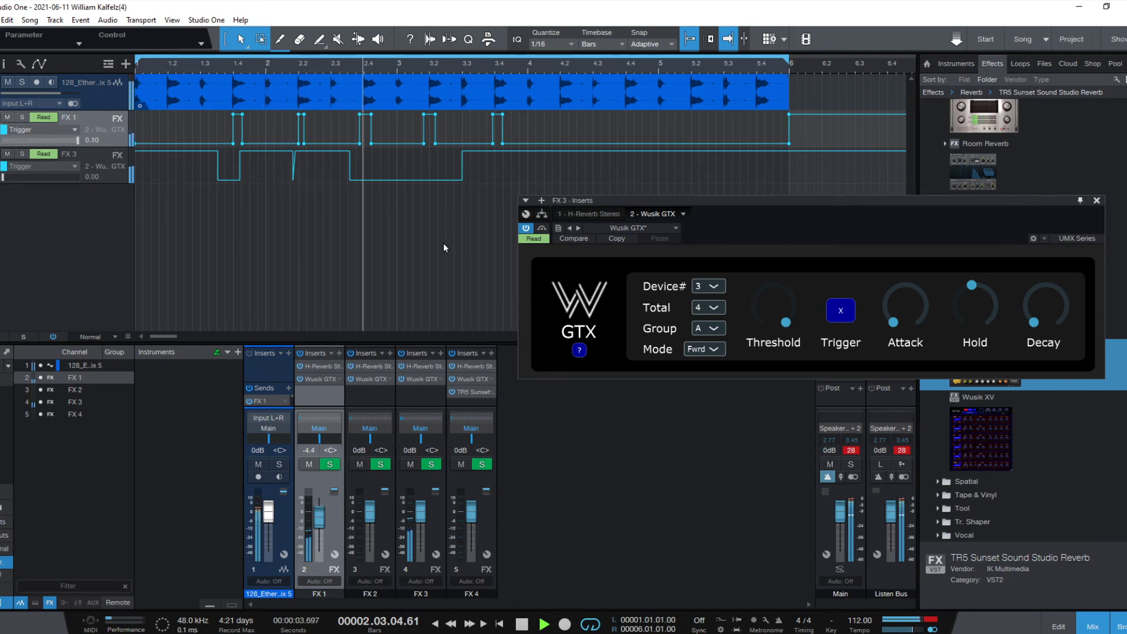
key(space)
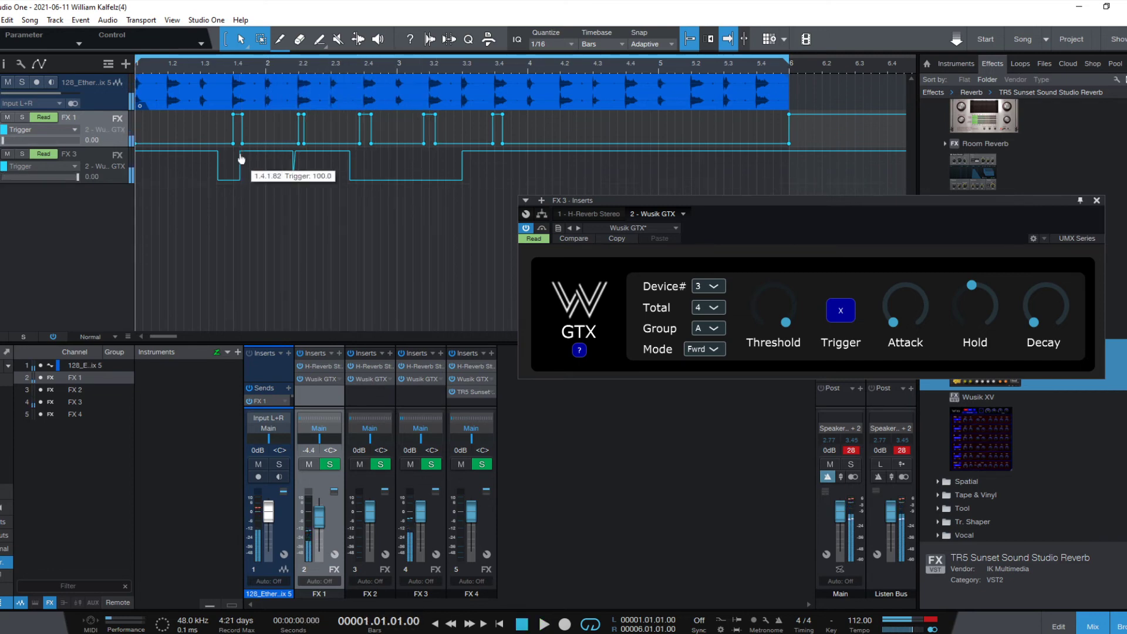
drag(240, 159, 295, 156)
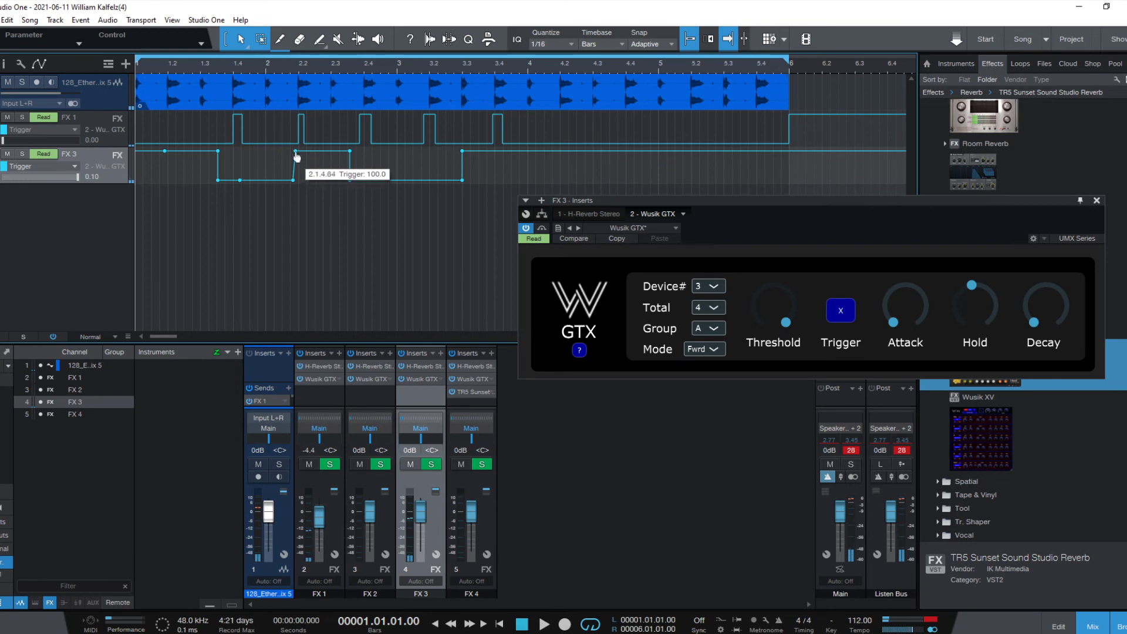
double_click(296, 153)
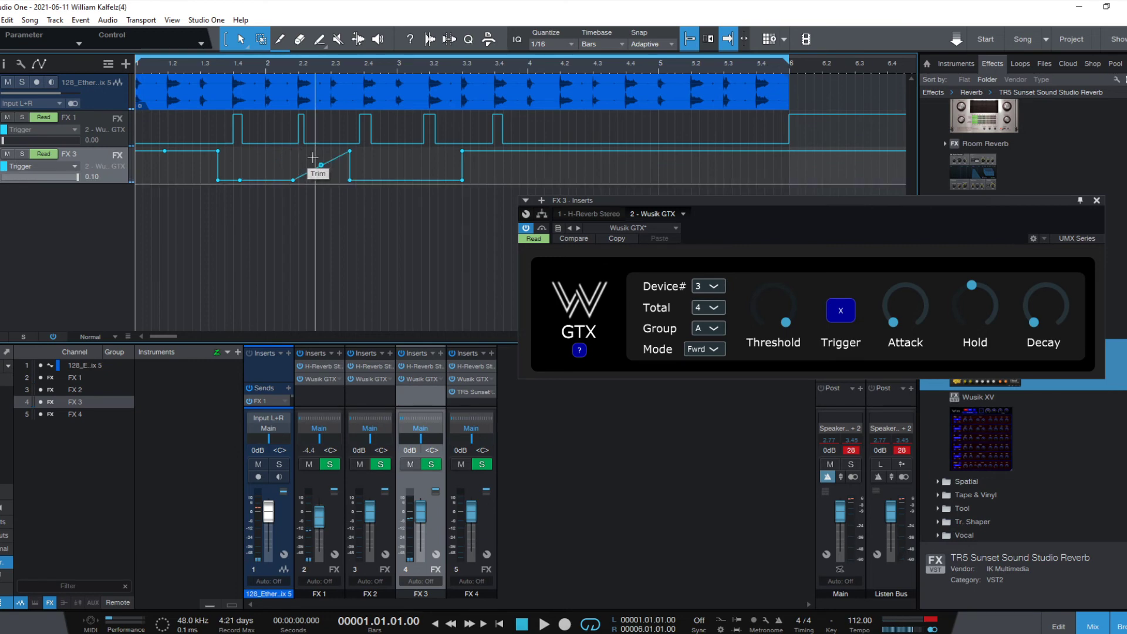
double_click(351, 151)
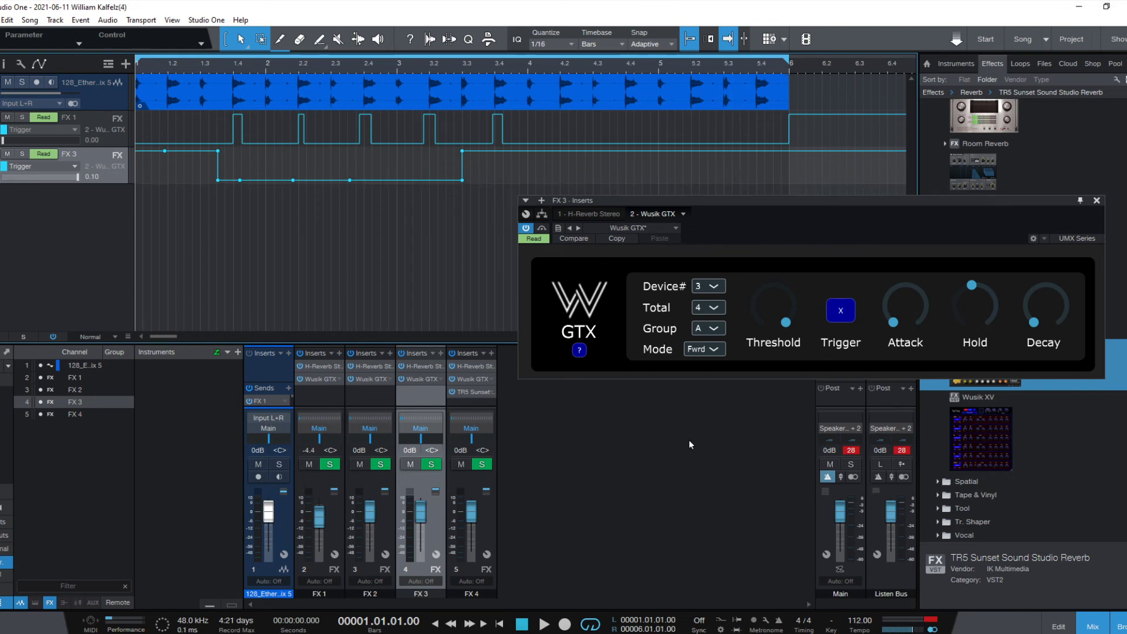
Step: Set the FX 3 gate's mode to Rnd and turn automation off for both FX 1 and FX 3
click(704, 345)
click(722, 400)
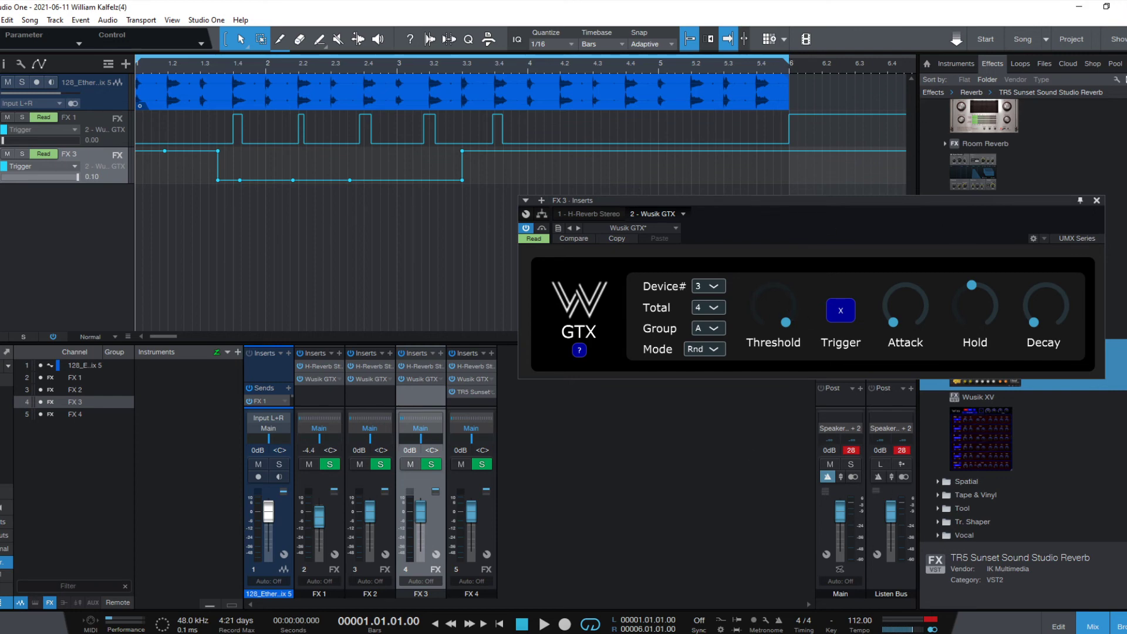
click(50, 118)
click(46, 128)
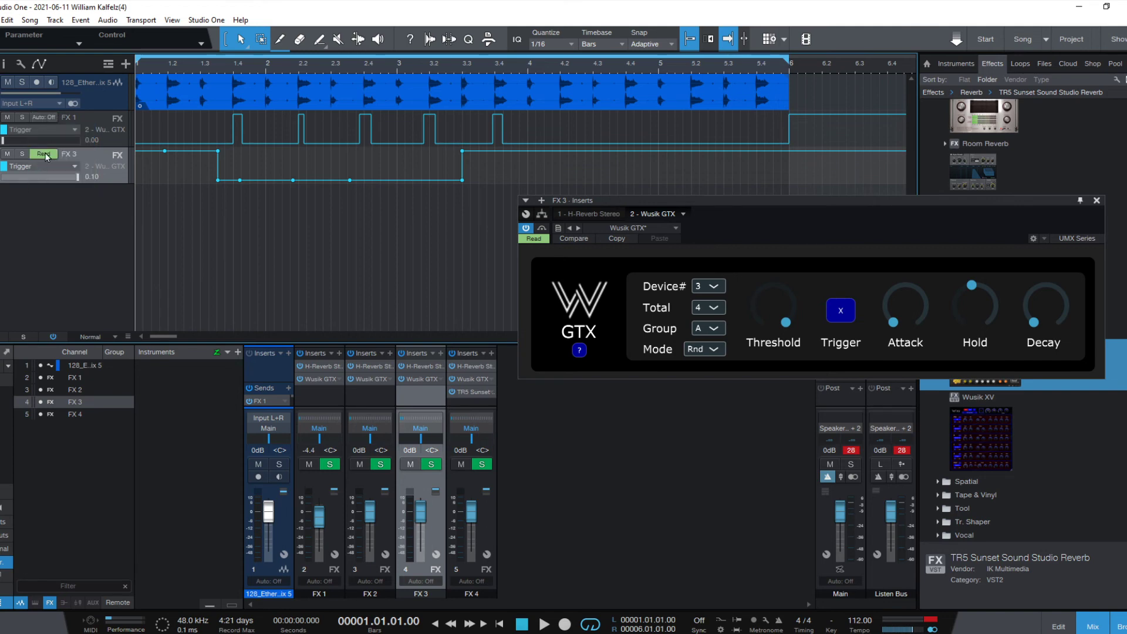
click(45, 154)
click(55, 165)
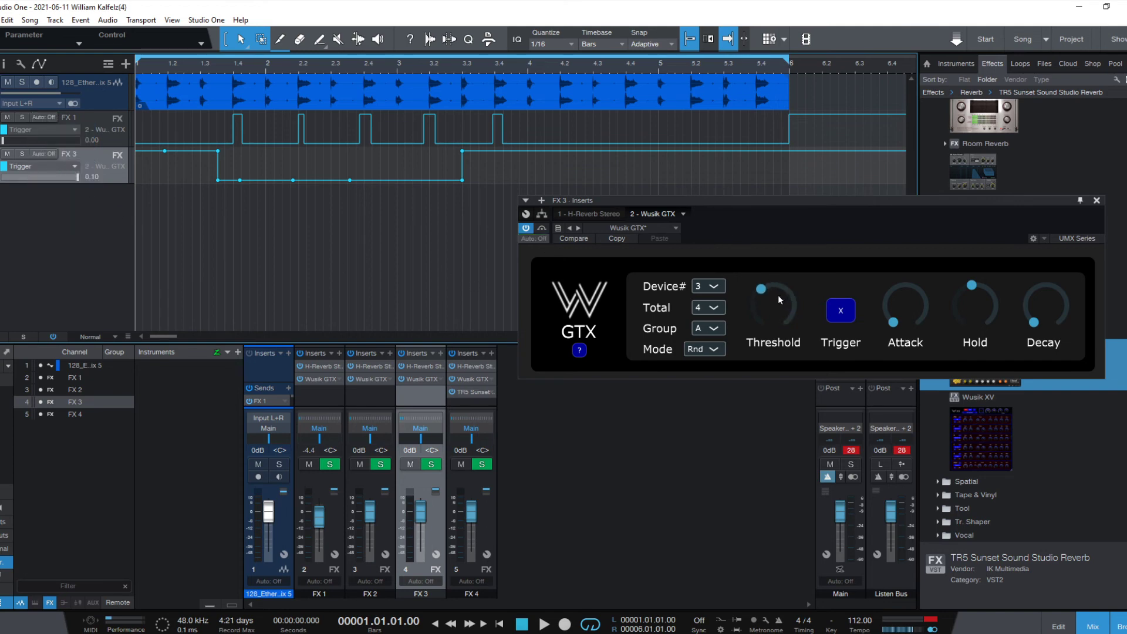
Step: Play the loop with the FX 3 gate's Threshold lowered to below halfway, raise Decay to about a third, and reduce Hold slightly
key(space)
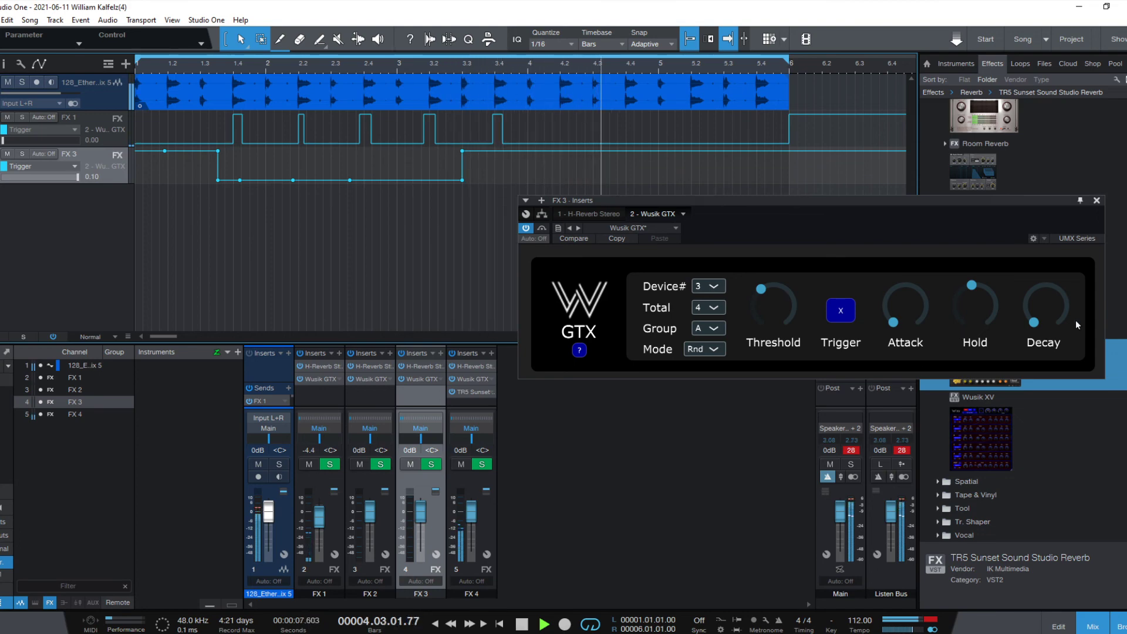
drag(1048, 309, 1058, 270)
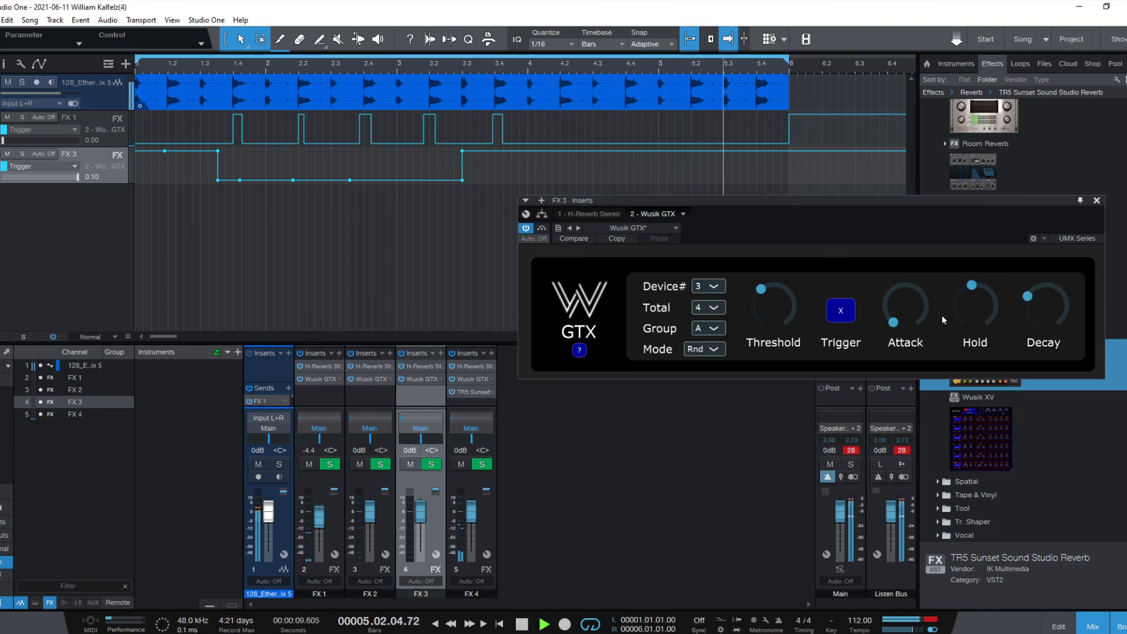
drag(967, 307, 964, 318)
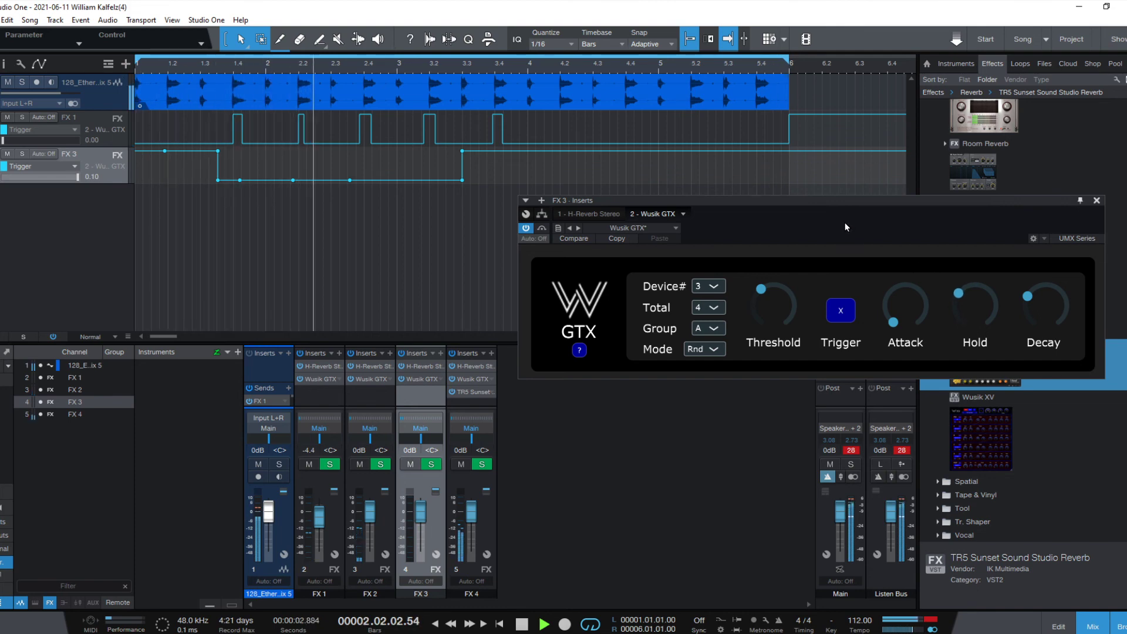
Step: Remove the H-Reverb insert from FX 4, keep listening to the loop, and stop playback
click(492, 367)
click(520, 497)
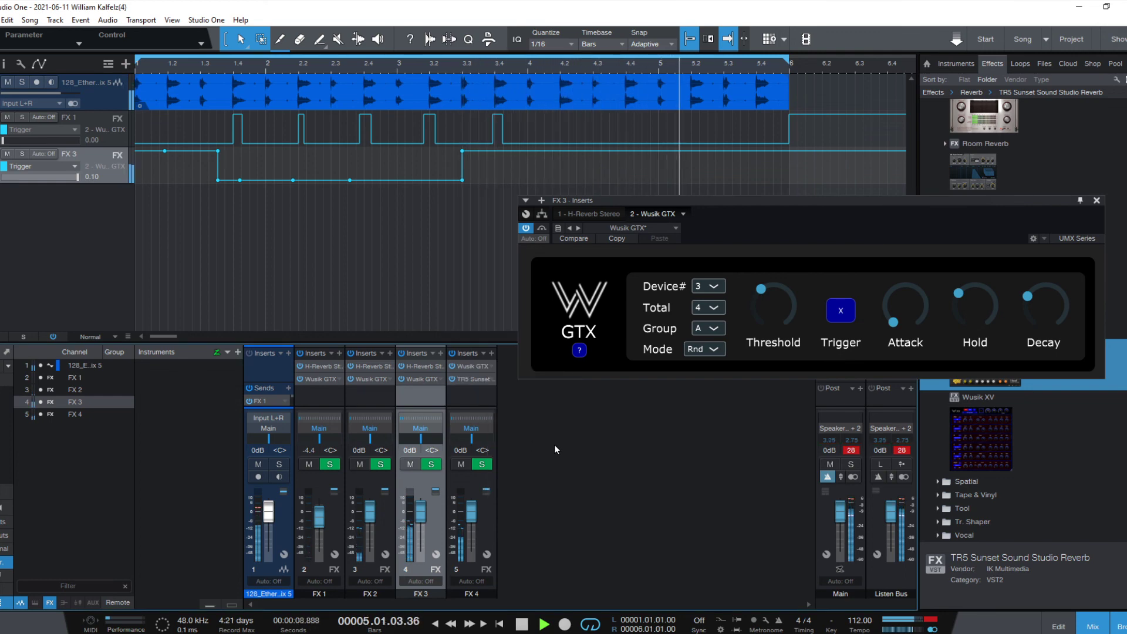
key(space)
Step: Reposition the FX 3 plug-in window, view the Wusik GTX help text and version information, and close both dialogs
drag(805, 201, 714, 219)
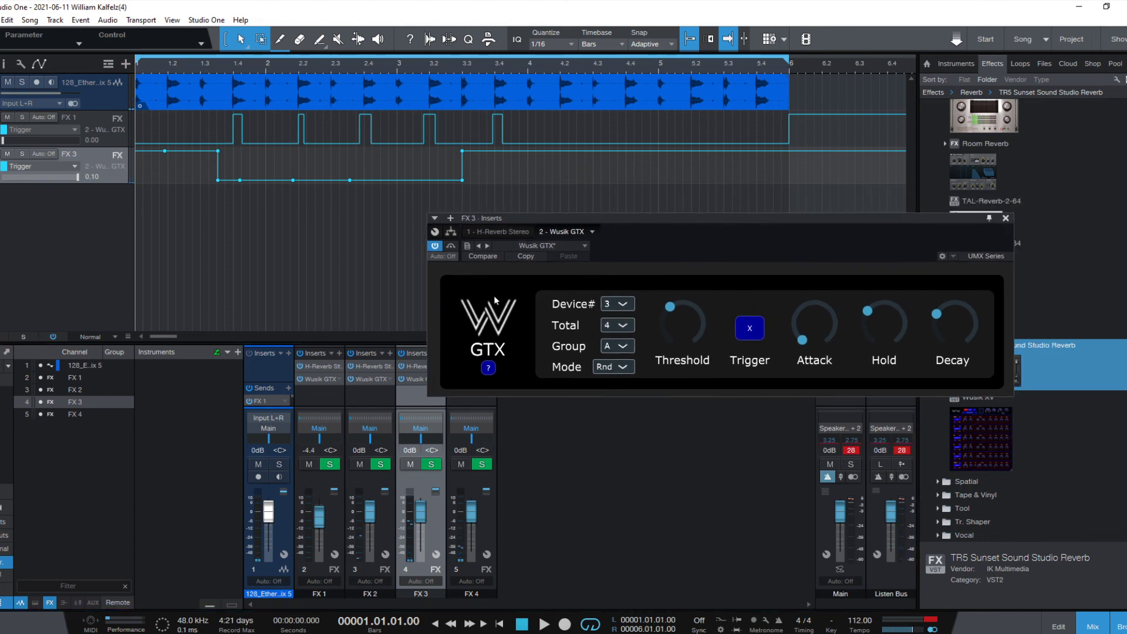
click(488, 369)
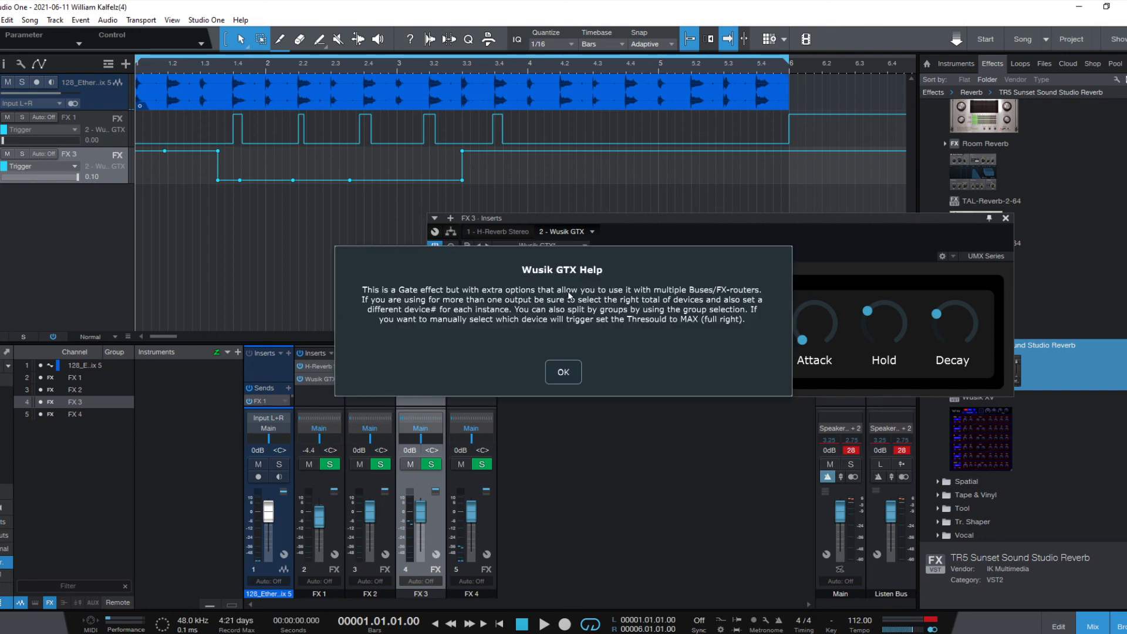
click(552, 372)
click(490, 317)
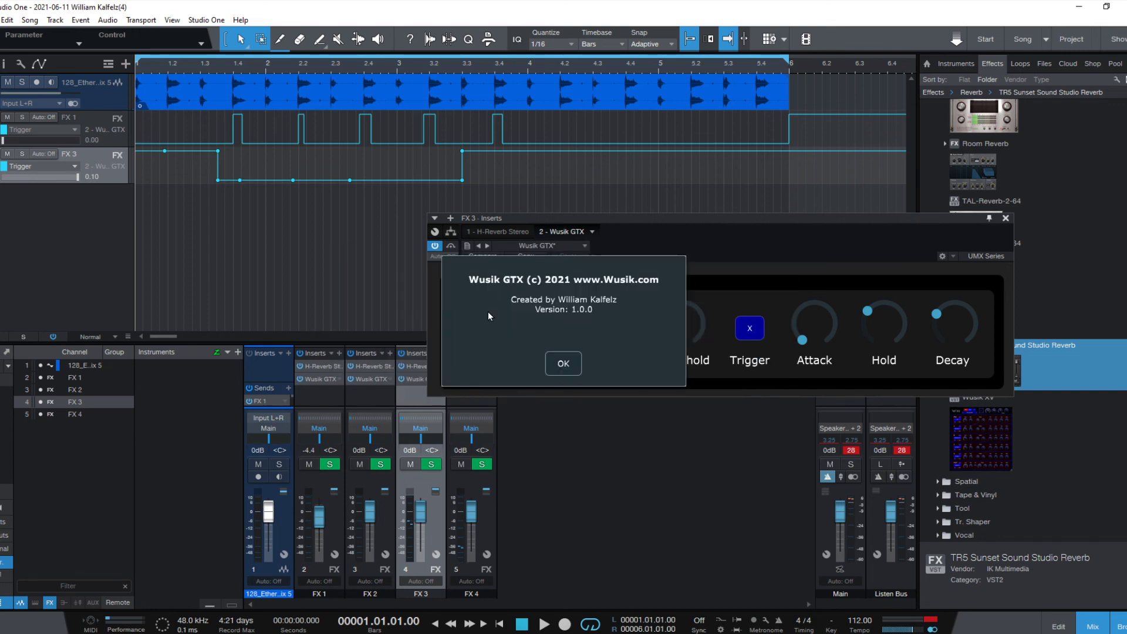
click(564, 363)
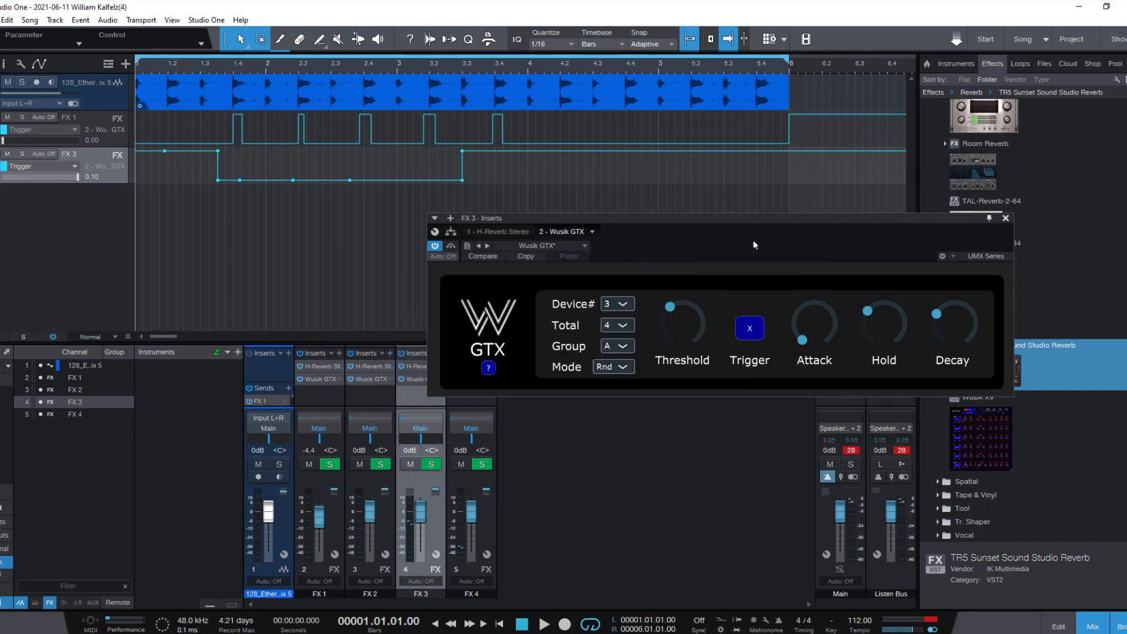